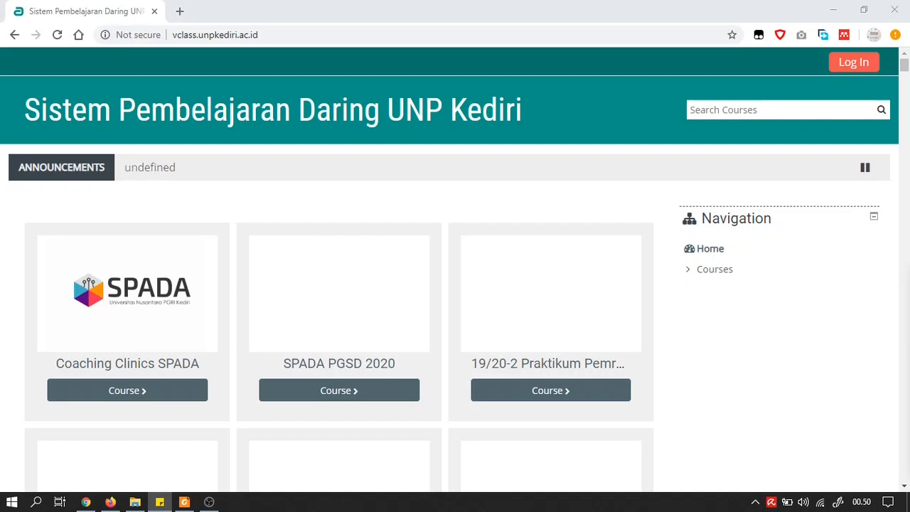
Log in with the teacher's saved password and open the 19/20-2 UjiCobaJarkom 2A course.
{"action": "left_click", "coordinate": [852, 69]}
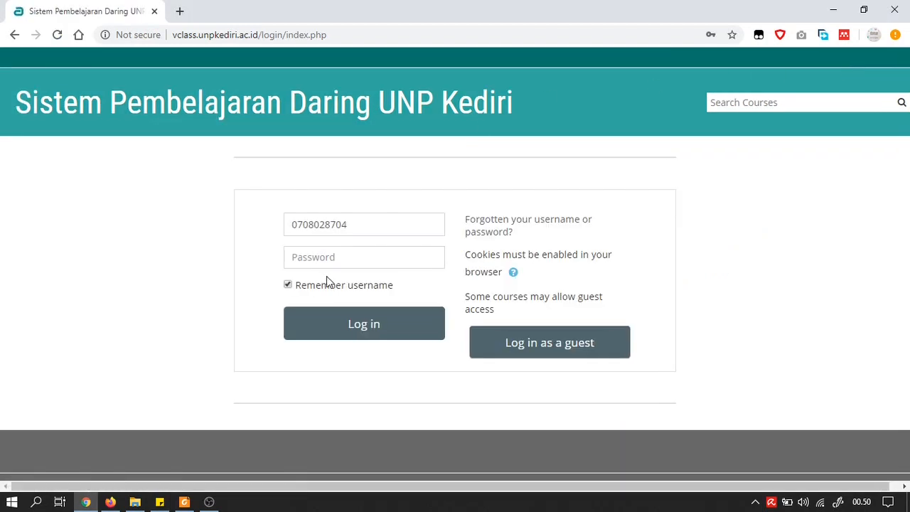
{"action": "left_click", "coordinate": [345, 258]}
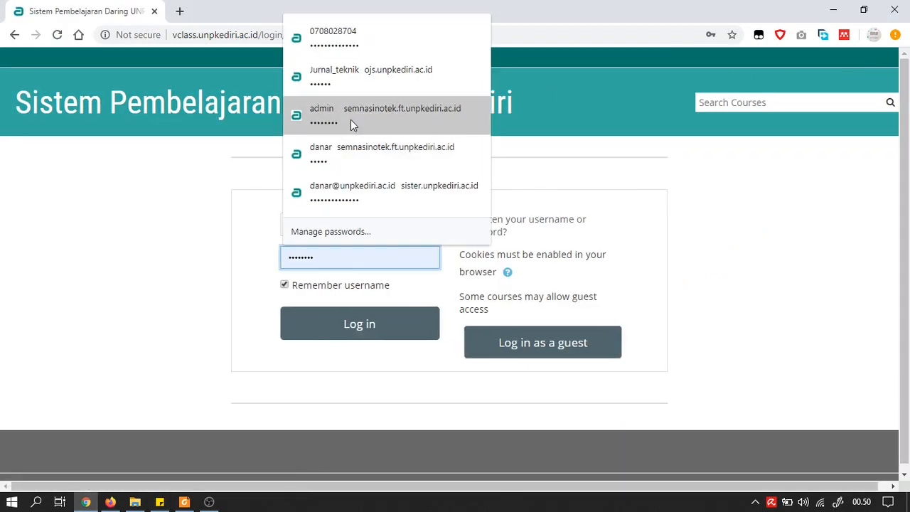
{"action": "left_click", "coordinate": [350, 48]}
{"action": "left_click", "coordinate": [340, 334]}
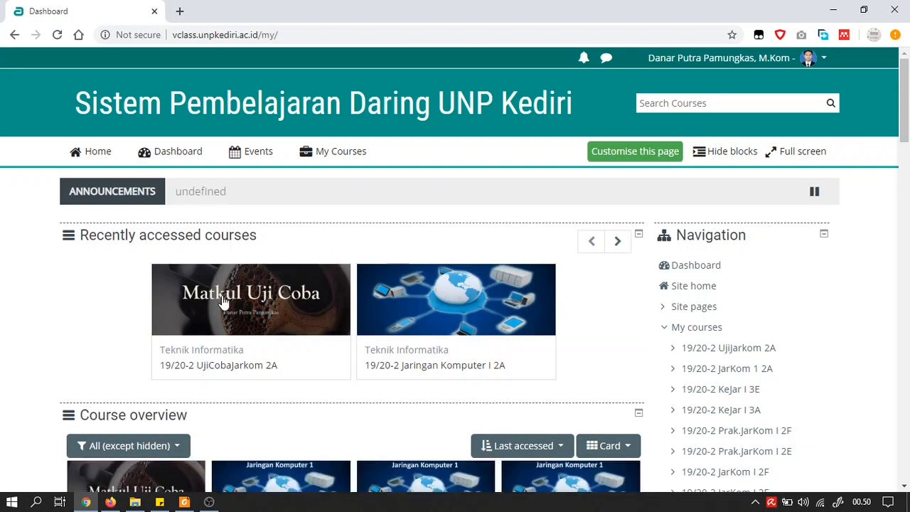
{"action": "left_click", "coordinate": [237, 366]}
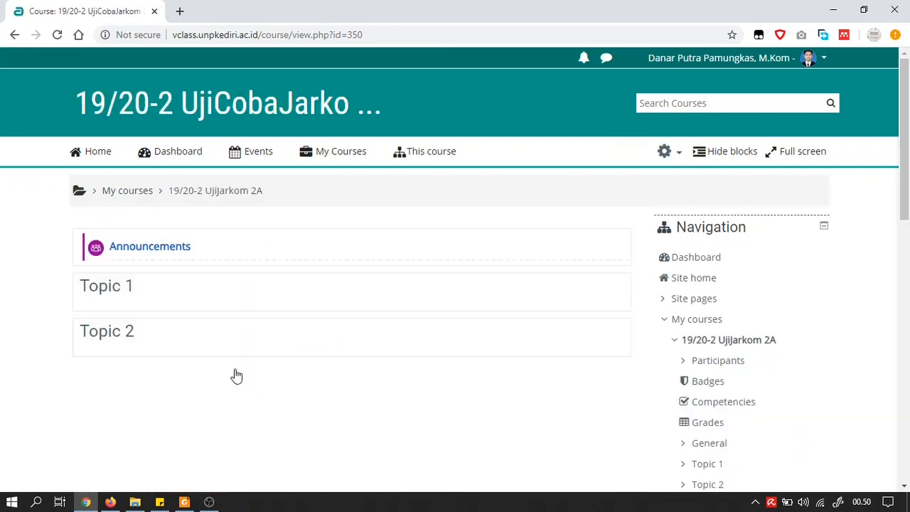
Collapse My courses and expand Course administration > Users to reach Enrolment methods.
{"action": "left_click", "coordinate": [666, 325]}
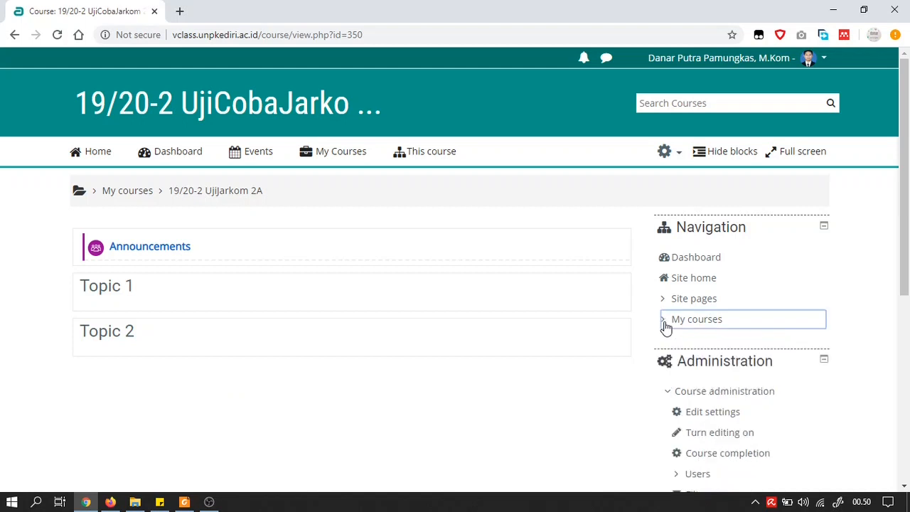
{"action": "scroll", "coordinate": [796, 288], "scroll_direction": "down", "scroll_amount": 1}
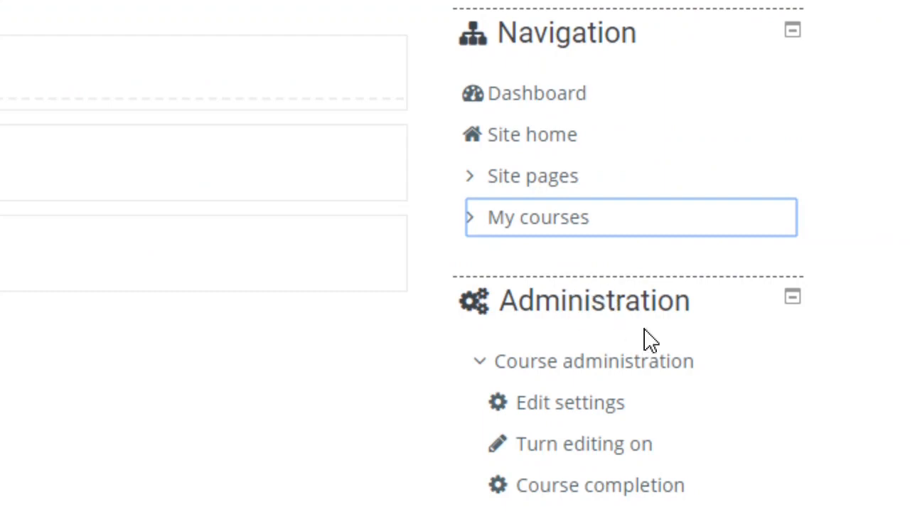
{"action": "scroll", "coordinate": [634, 316], "scroll_direction": "down", "scroll_amount": 3}
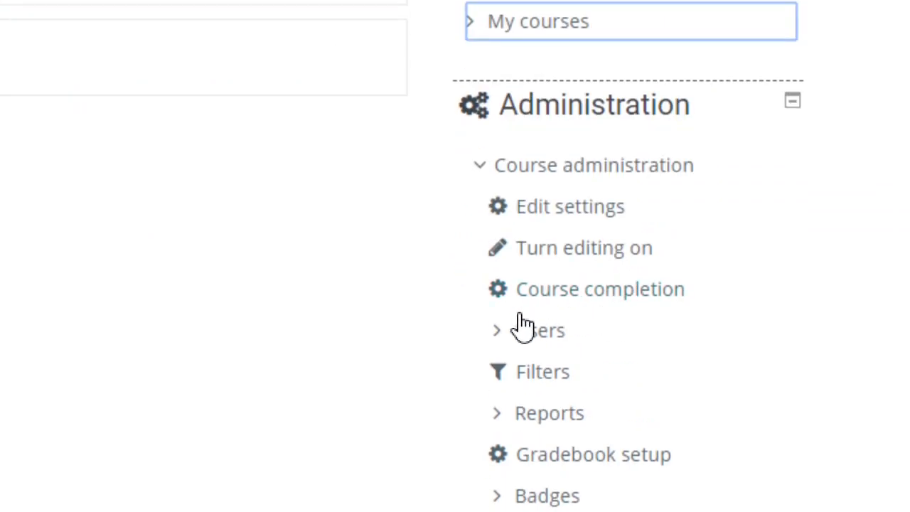
{"action": "left_click", "coordinate": [500, 340]}
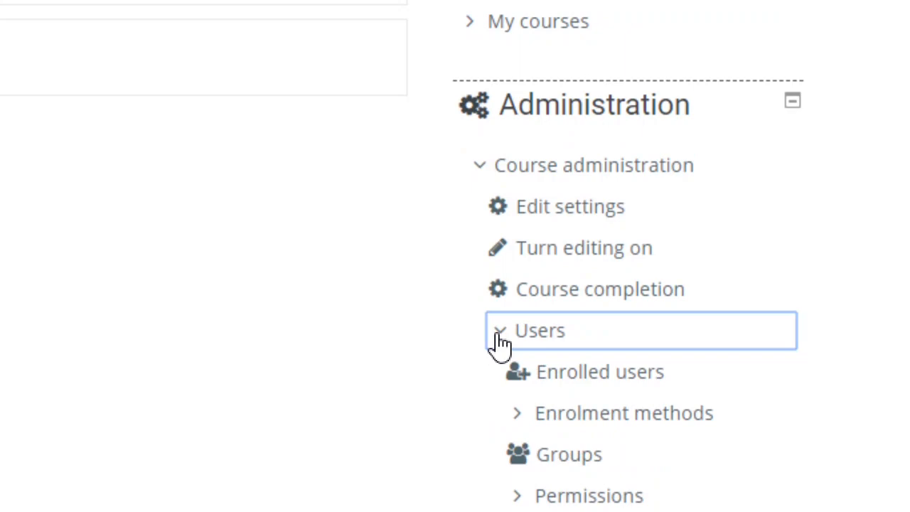
{"action": "left_click", "coordinate": [620, 419]}
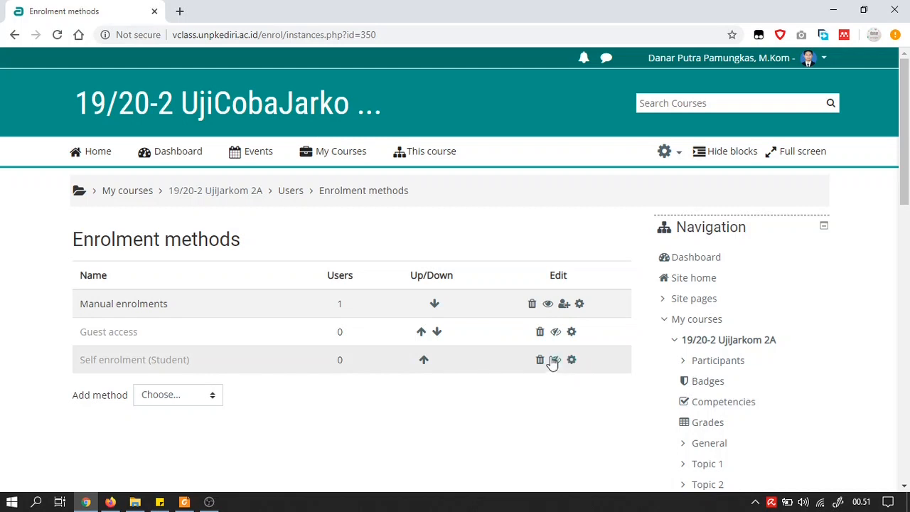
Search the first student by ID in Manual enrolments and enrol them as Student.
{"action": "left_click", "coordinate": [564, 304]}
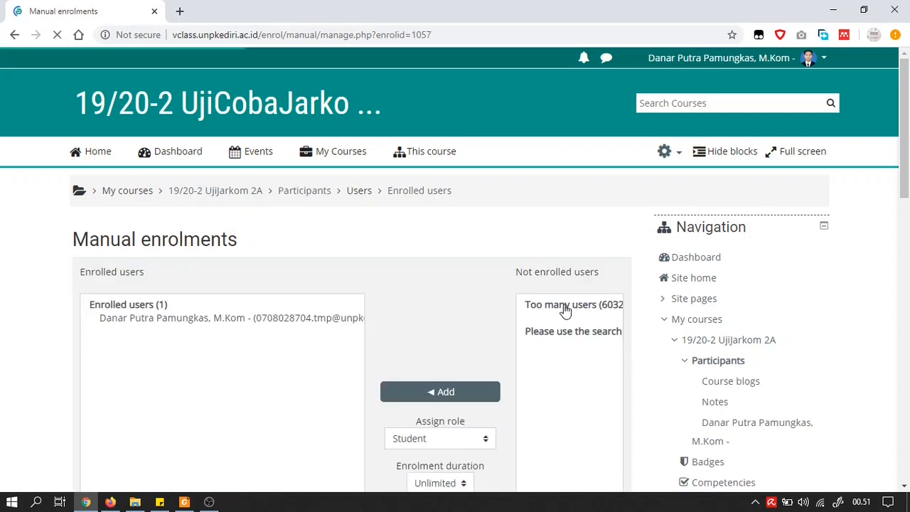
{"action": "scroll", "coordinate": [564, 310], "scroll_direction": "down", "scroll_amount": 1}
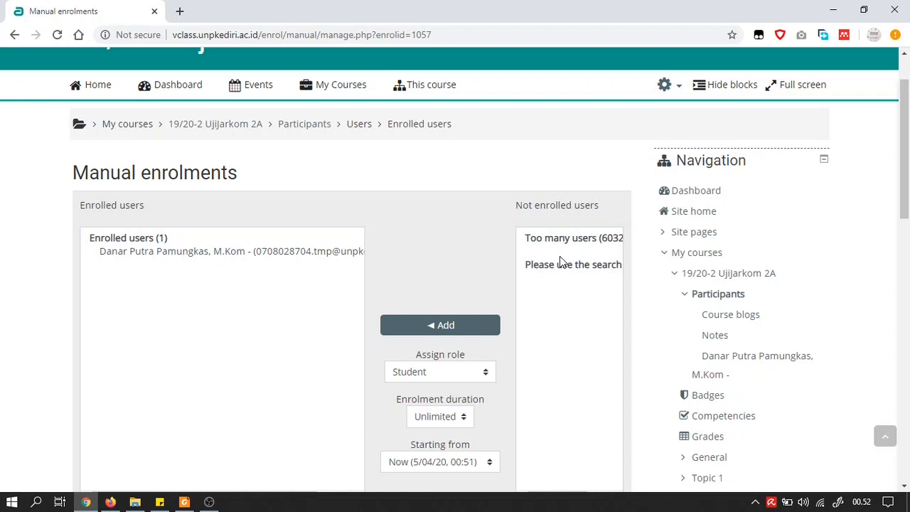
{"action": "scroll", "coordinate": [560, 262], "scroll_direction": "down", "scroll_amount": 2}
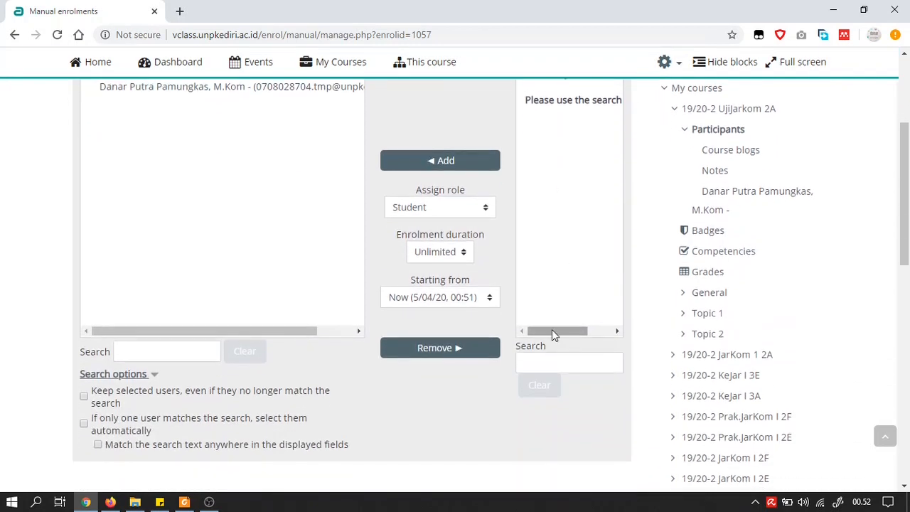
{"action": "left_click", "coordinate": [557, 357]}
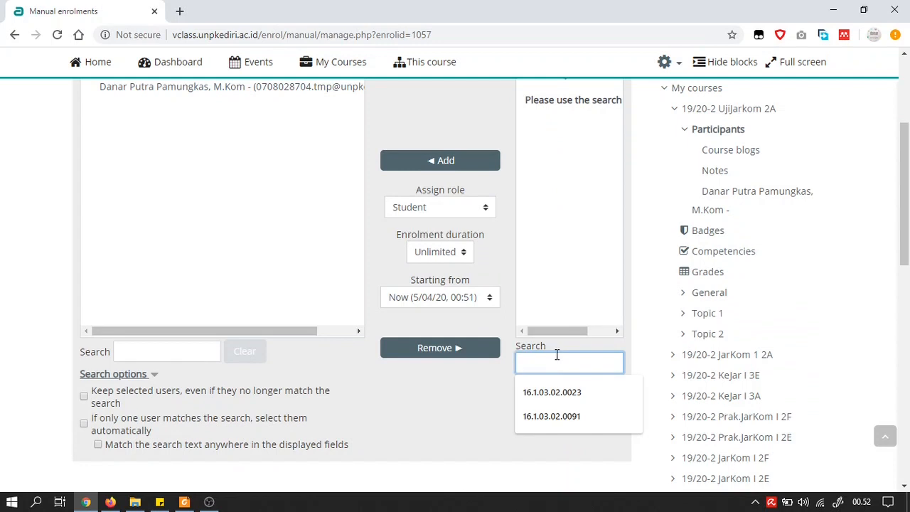
{"action": "left_click", "coordinate": [551, 393]}
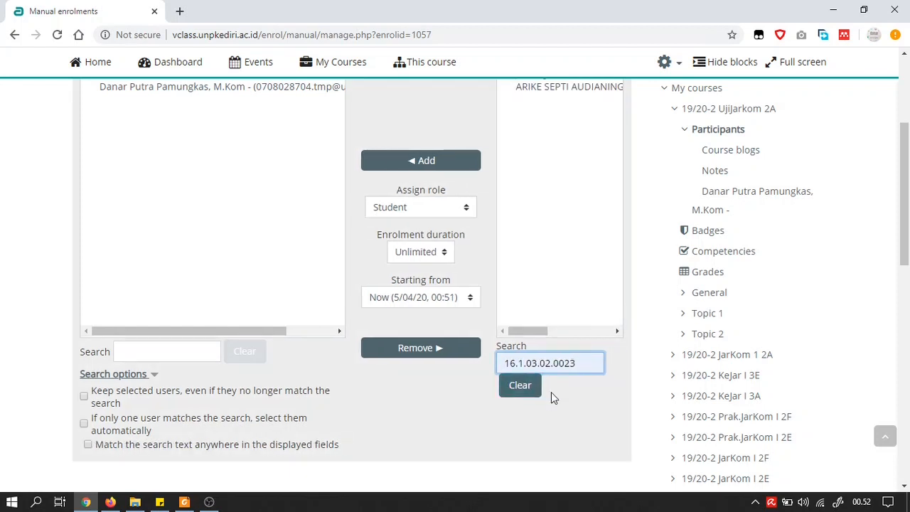
{"action": "scroll", "coordinate": [551, 392], "scroll_direction": "up", "scroll_amount": 1}
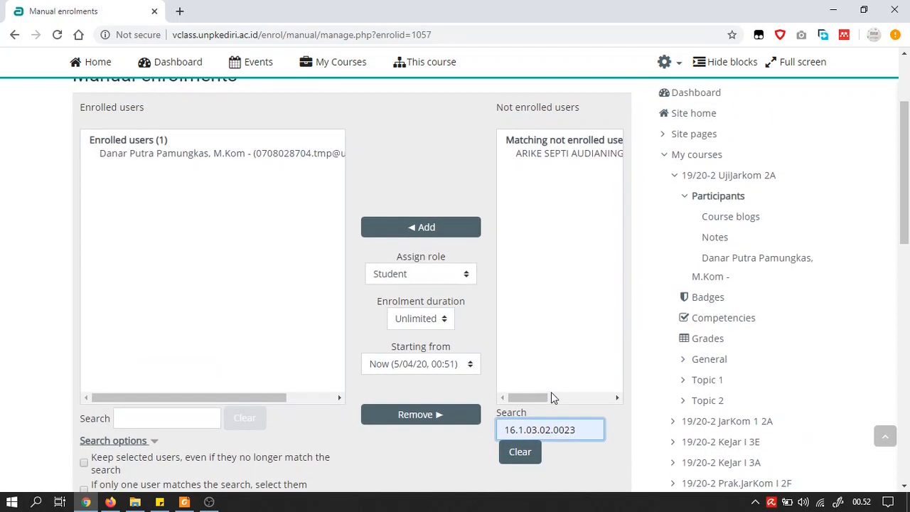
{"action": "left_click", "coordinate": [541, 156]}
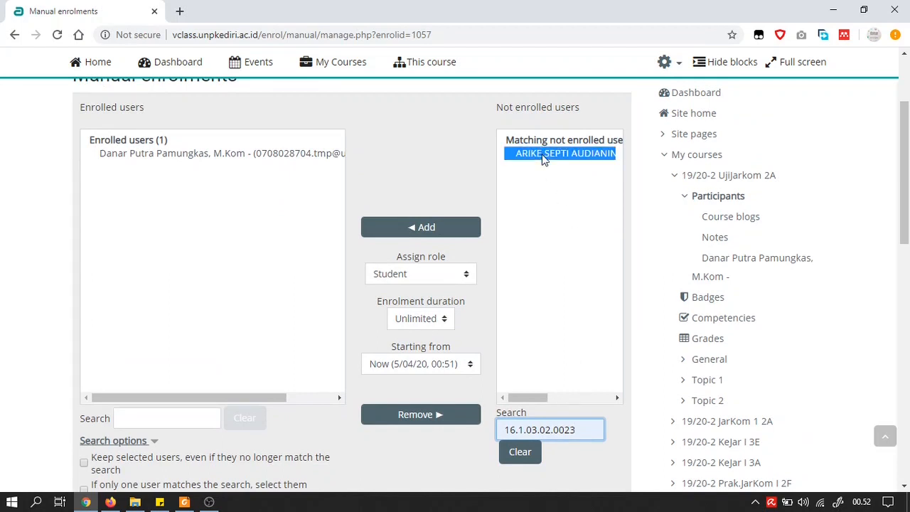
{"action": "left_click", "coordinate": [408, 227]}
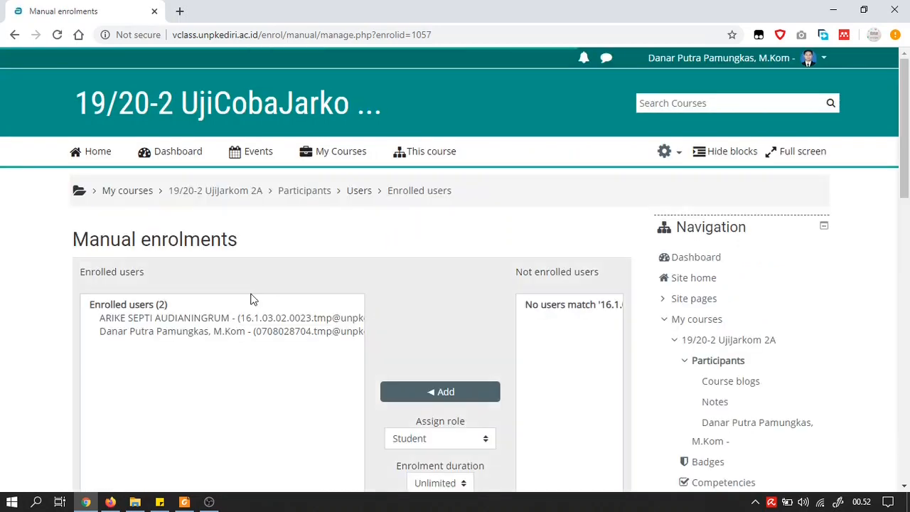
{"action": "left_click", "coordinate": [103, 319]}
Edit the ID search to find the second student and enrol them as Student.
{"action": "scroll", "coordinate": [103, 319], "scroll_direction": "down", "scroll_amount": 1}
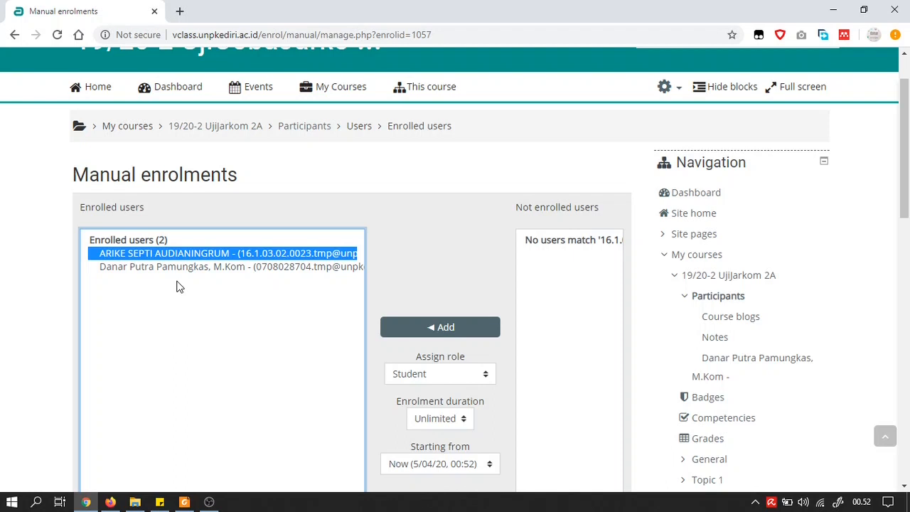
{"action": "scroll", "coordinate": [178, 285], "scroll_direction": "down", "scroll_amount": 2}
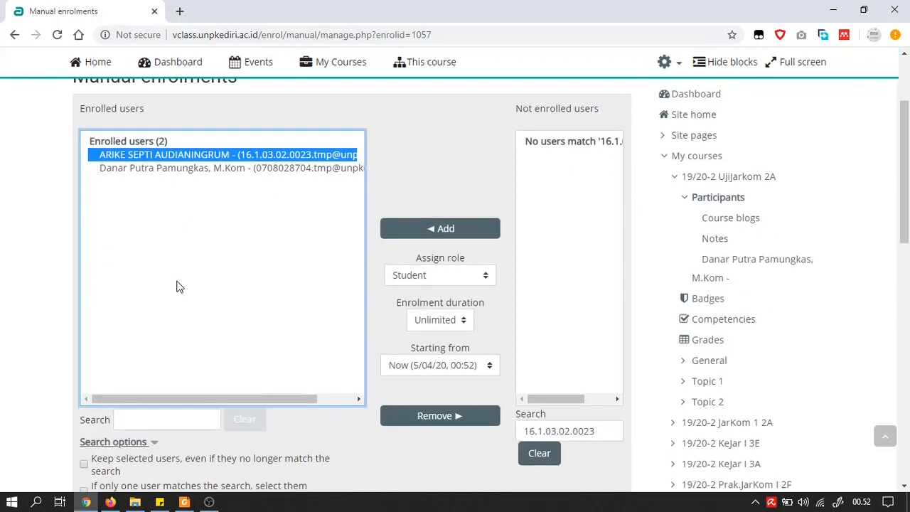
{"action": "left_click", "coordinate": [608, 431]}
{"action": "key", "text": "BackSpace"}
{"action": "key", "text": "BackSpace"}
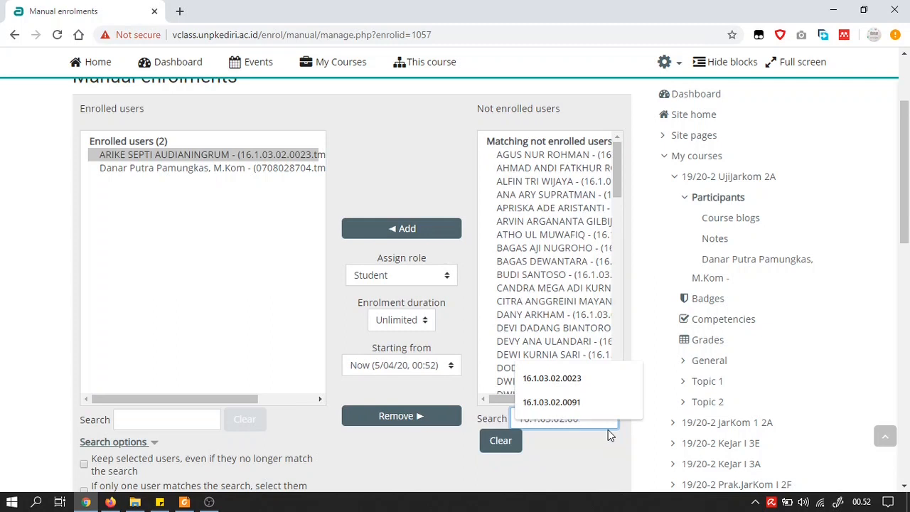
{"action": "type", "text": "91"}
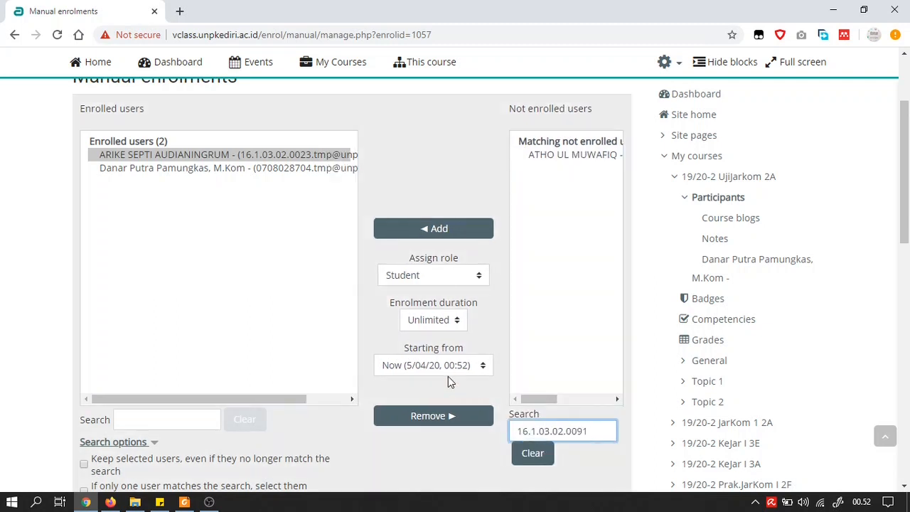
{"action": "left_click", "coordinate": [430, 229]}
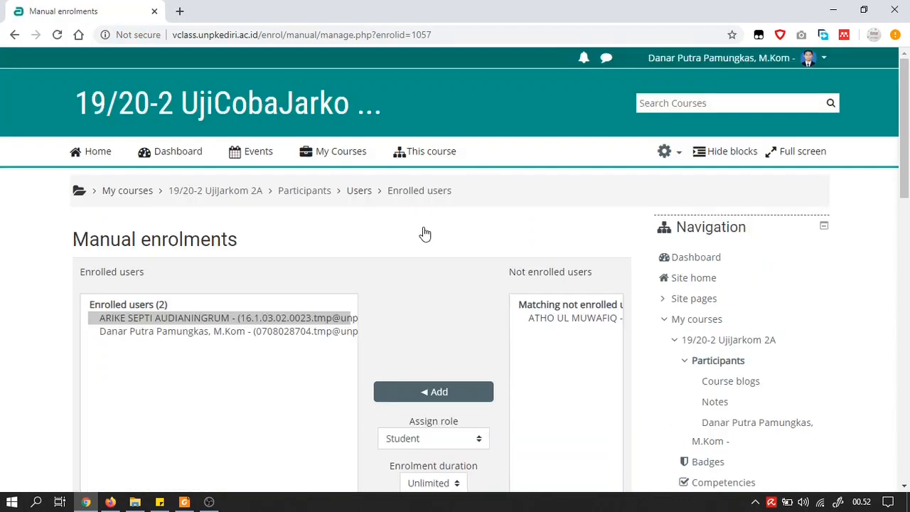
{"action": "left_click", "coordinate": [561, 321]}
{"action": "scroll", "coordinate": [561, 325], "scroll_direction": "down", "scroll_amount": 1}
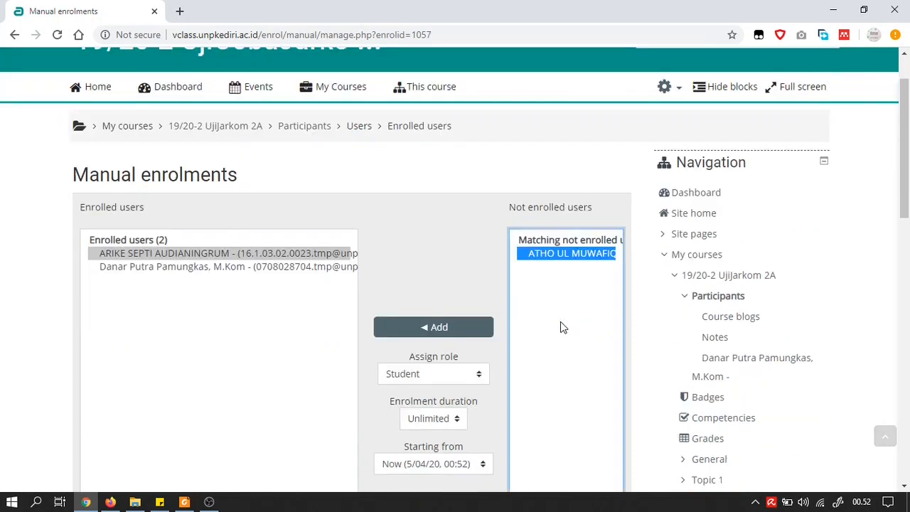
{"action": "left_click", "coordinate": [434, 329]}
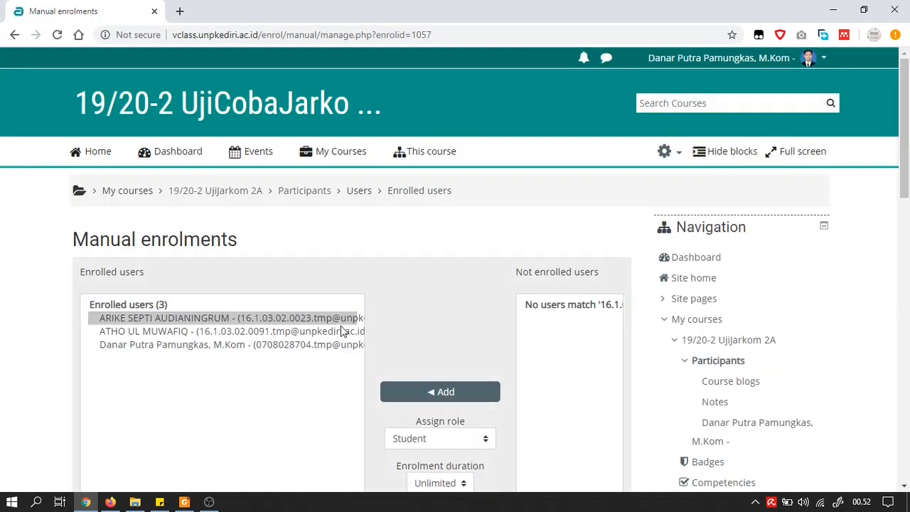
{"action": "left_click", "coordinate": [110, 334]}
{"action": "scroll", "coordinate": [110, 335], "scroll_direction": "down", "scroll_amount": 1}
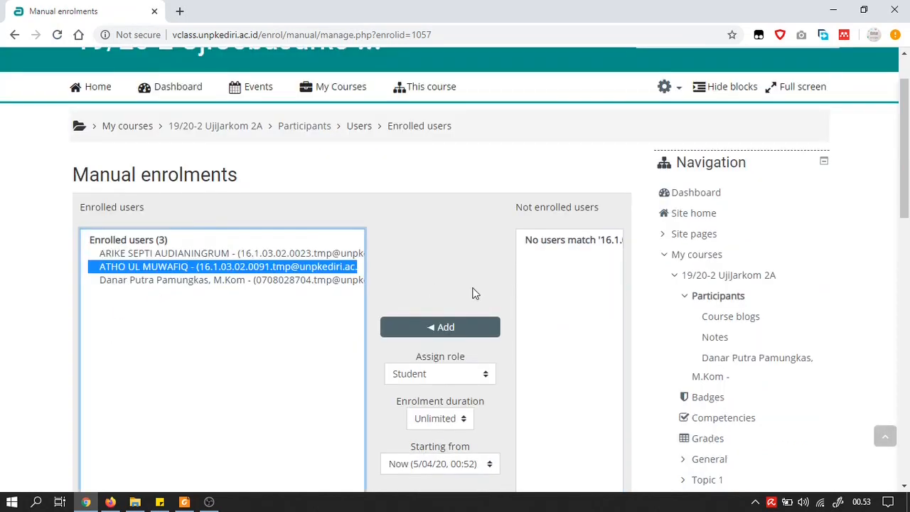
Open the Participants list and review its three members: two Students and the Teacher.
{"action": "left_click", "coordinate": [722, 300]}
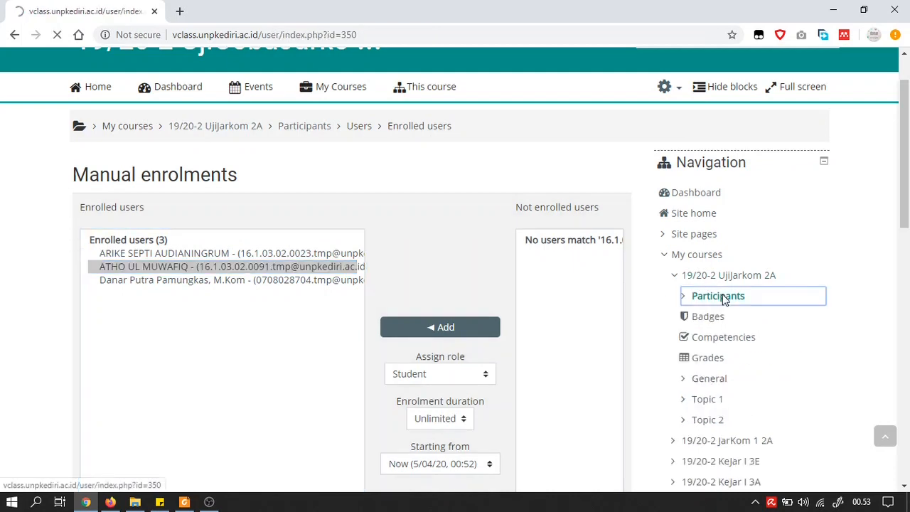
{"action": "scroll", "coordinate": [299, 270], "scroll_direction": "down", "scroll_amount": 2}
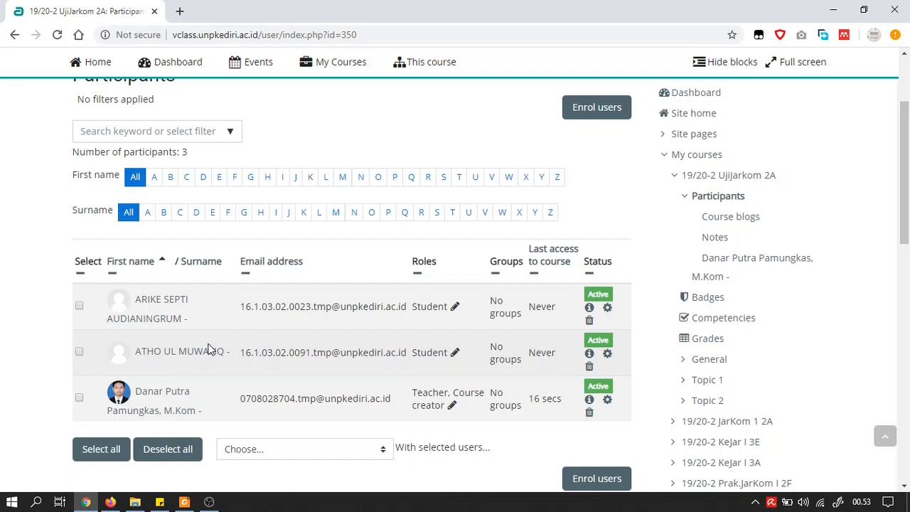
{"action": "scroll", "coordinate": [209, 348], "scroll_direction": "down", "scroll_amount": 1}
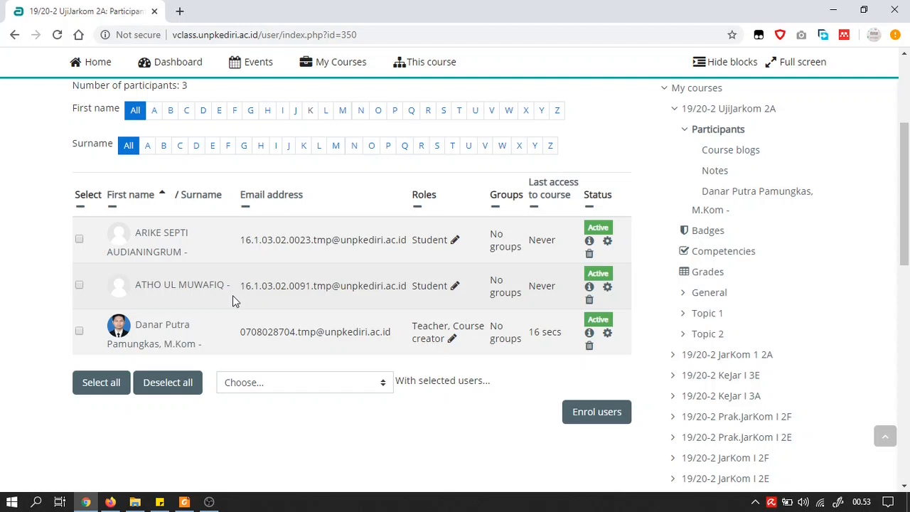
{"action": "scroll", "coordinate": [741, 213], "scroll_direction": "down", "scroll_amount": 2}
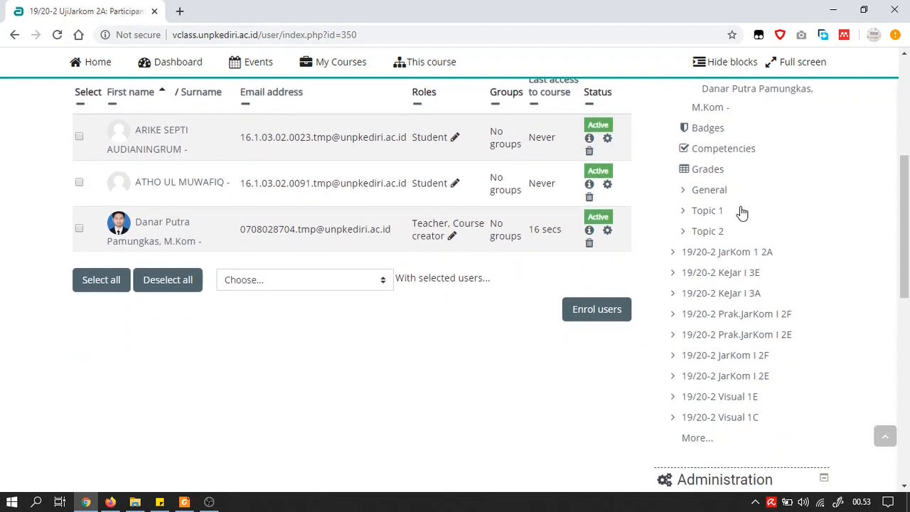
{"action": "scroll", "coordinate": [741, 213], "scroll_direction": "down", "scroll_amount": 3}
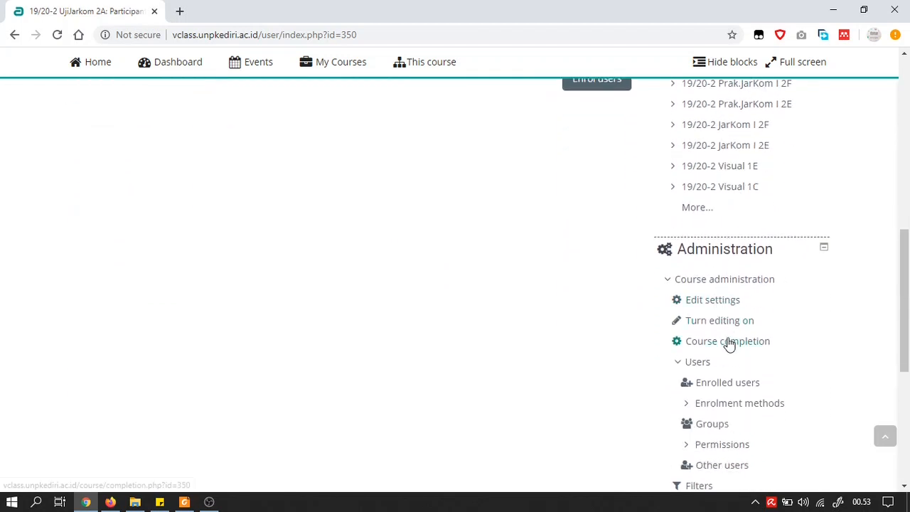
Remove the second enrolled student from Manual enrolments.
{"action": "left_click", "coordinate": [730, 404]}
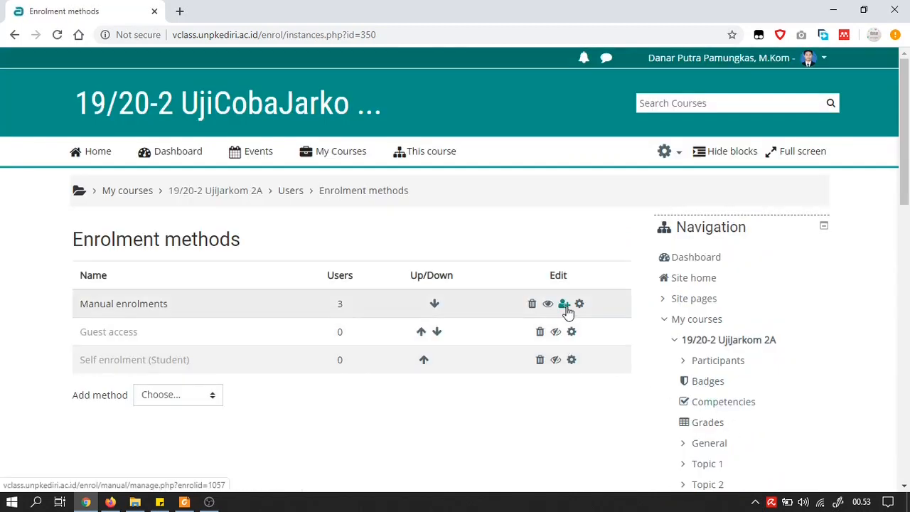
{"action": "left_click", "coordinate": [566, 307]}
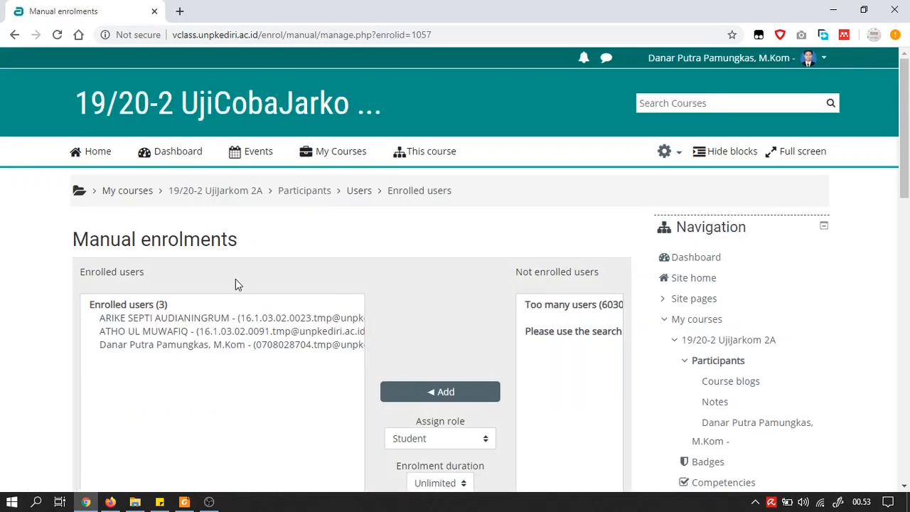
{"action": "scroll", "coordinate": [216, 292], "scroll_direction": "down", "scroll_amount": 1}
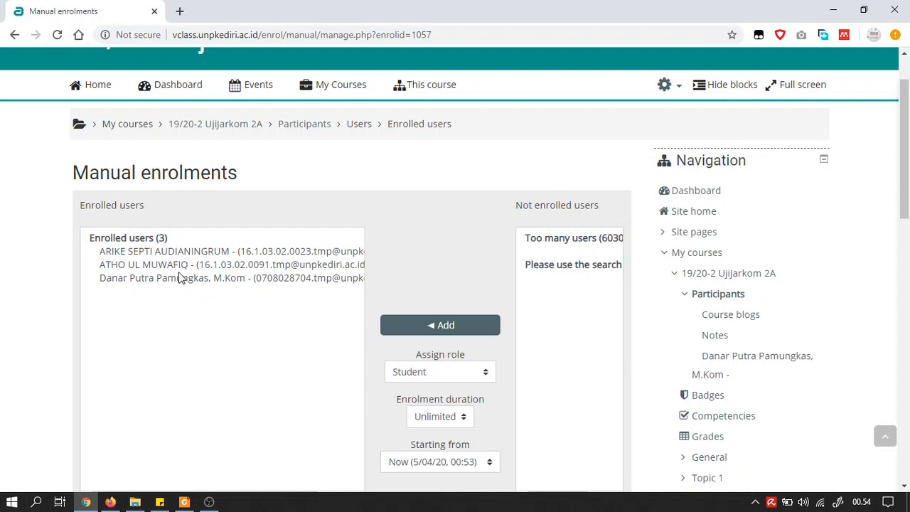
{"action": "left_click", "coordinate": [190, 267]}
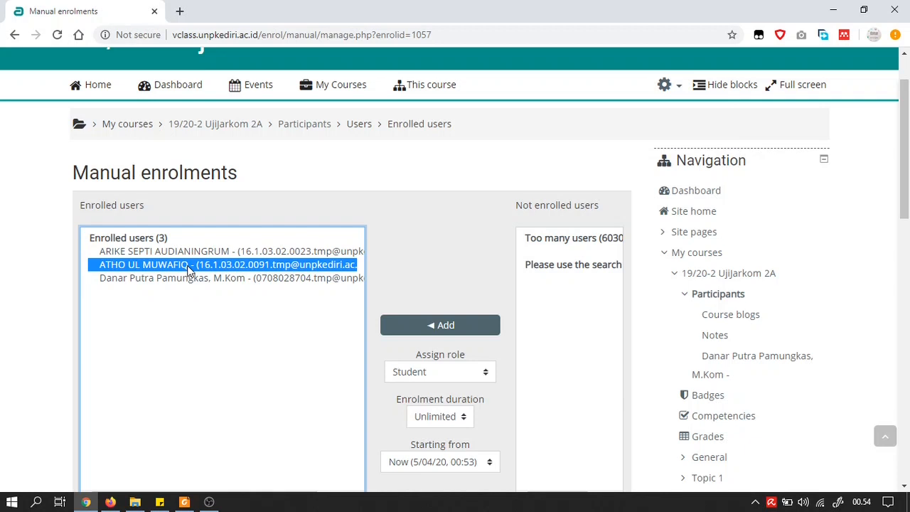
{"action": "scroll", "coordinate": [190, 270], "scroll_direction": "down", "scroll_amount": 1}
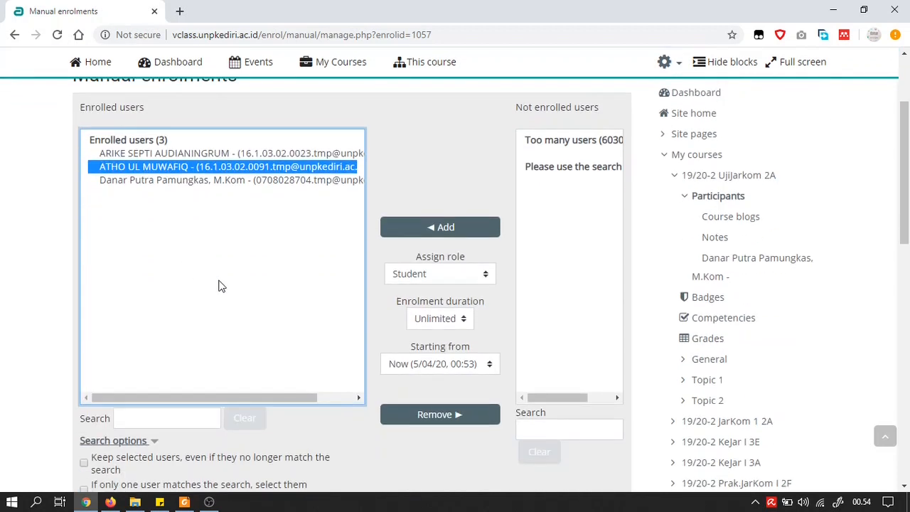
{"action": "left_click", "coordinate": [457, 418]}
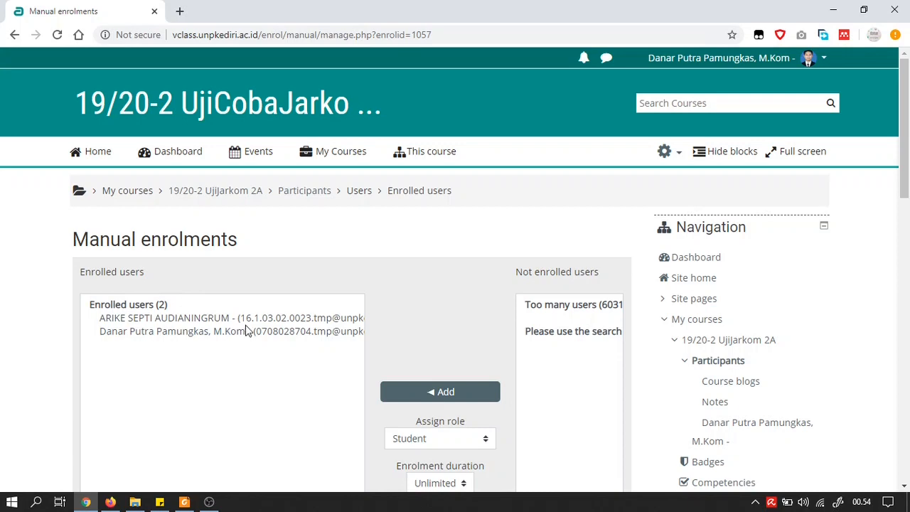
Search the removed student's ID, enrol them back, and return to Participants.
{"action": "scroll", "coordinate": [246, 330], "scroll_direction": "down", "scroll_amount": 1}
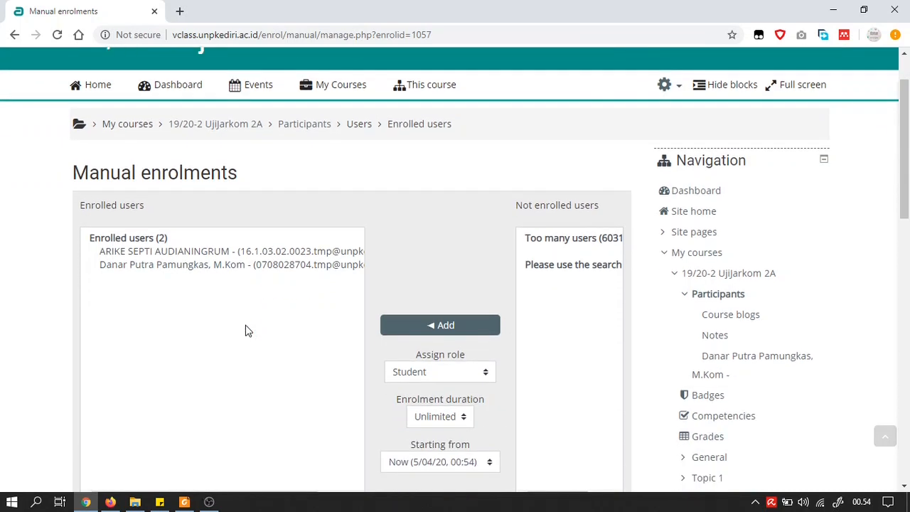
{"action": "scroll", "coordinate": [246, 331], "scroll_direction": "down", "scroll_amount": 2}
{"action": "scroll", "coordinate": [247, 330], "scroll_direction": "down", "scroll_amount": 1}
{"action": "left_click", "coordinate": [563, 364]}
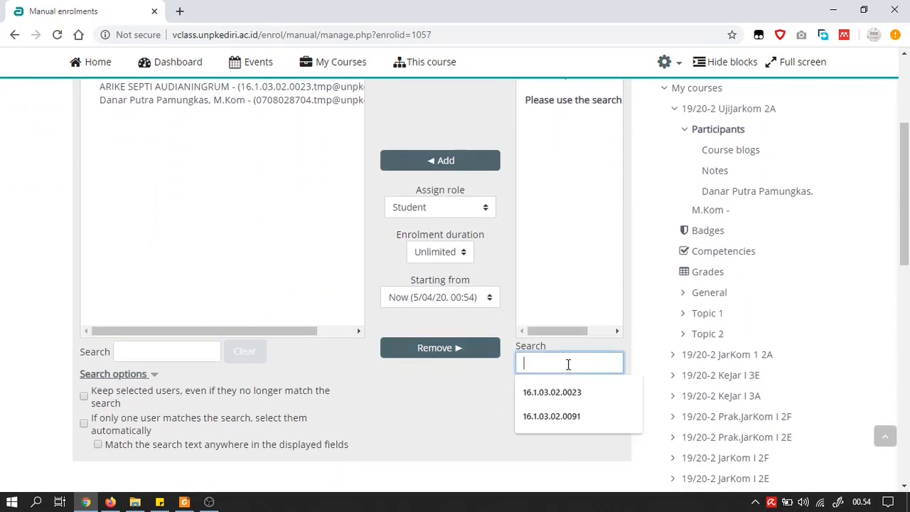
{"action": "left_click", "coordinate": [569, 418]}
{"action": "key", "text": "Return"}
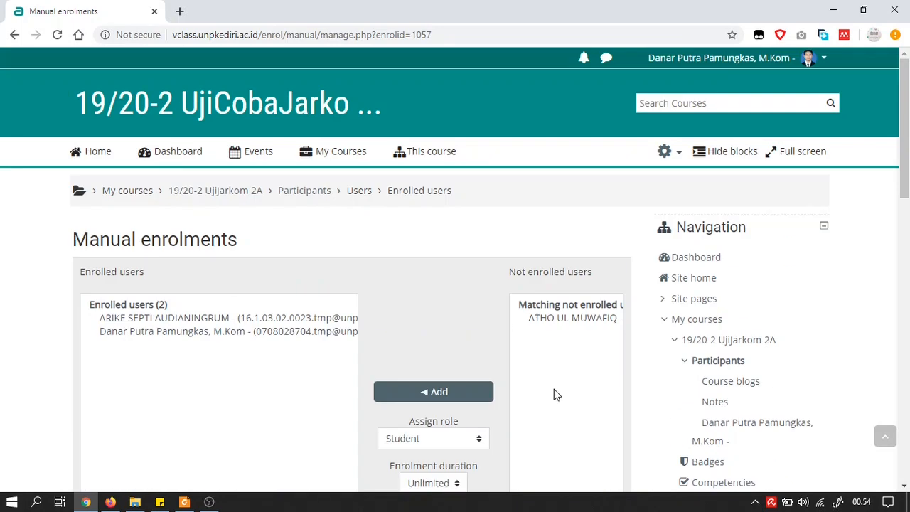
{"action": "left_click", "coordinate": [560, 318]}
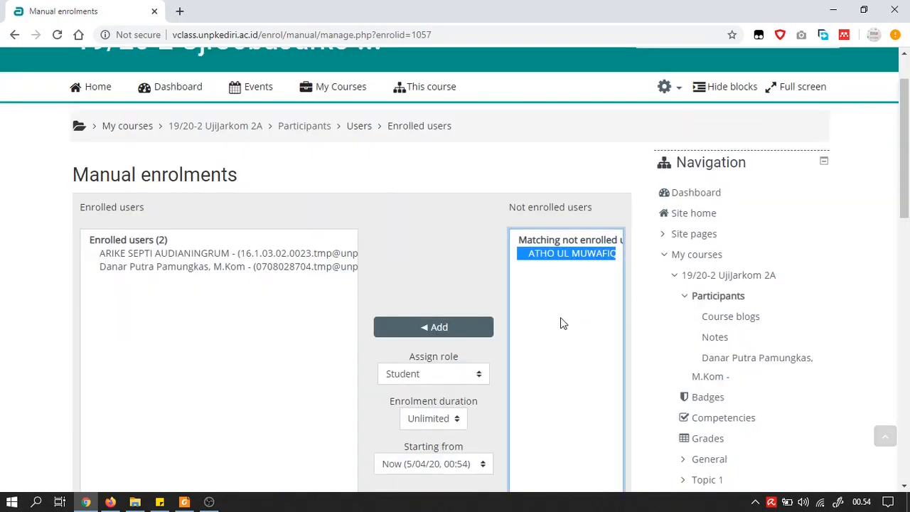
{"action": "left_click", "coordinate": [420, 327]}
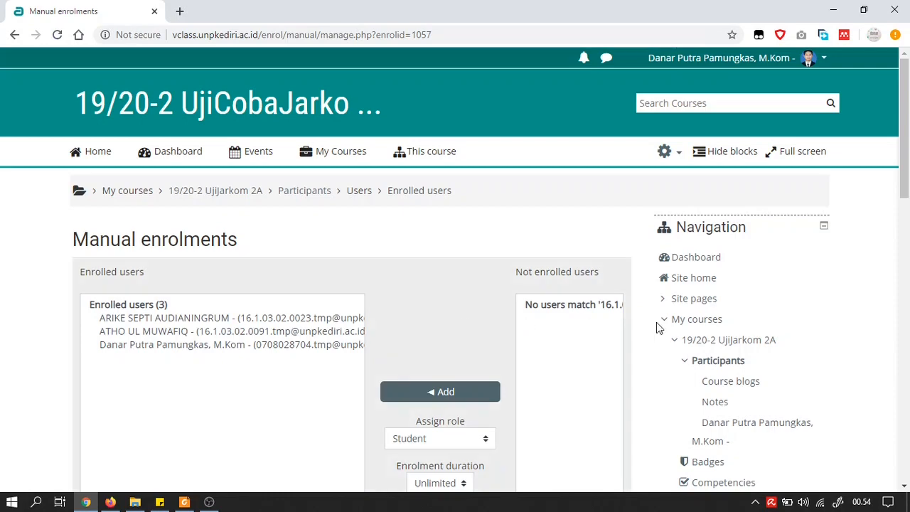
{"action": "left_click", "coordinate": [729, 362]}
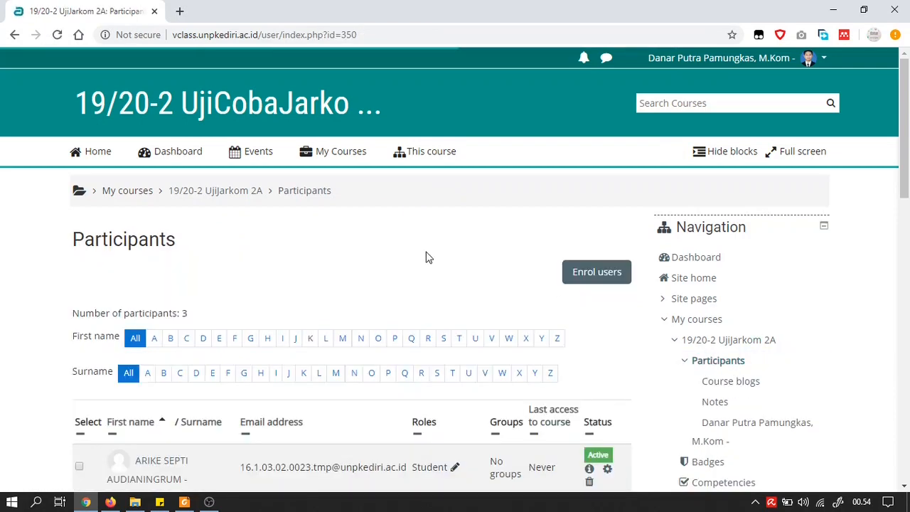
Collapse My courses, re-expand Course administration > Users, and open Enrolment methods.
{"action": "scroll", "coordinate": [370, 238], "scroll_direction": "down", "scroll_amount": 3}
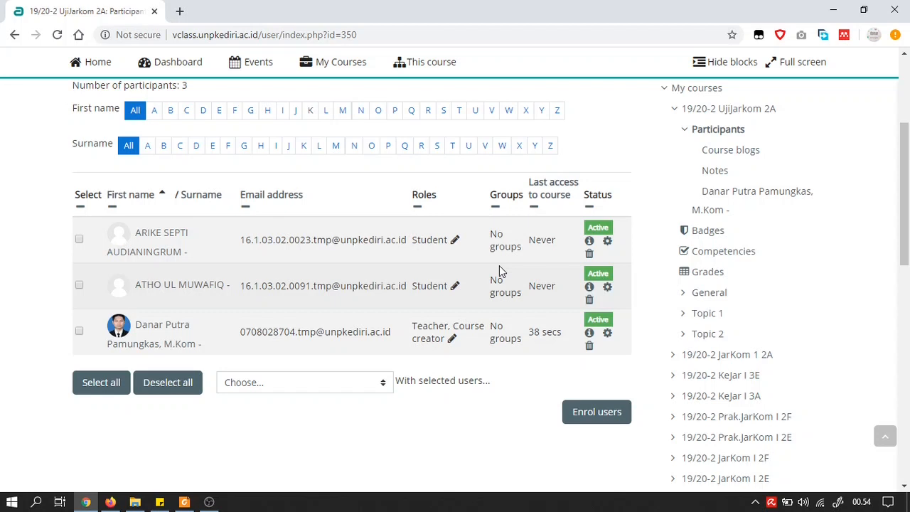
{"action": "scroll", "coordinate": [671, 186], "scroll_direction": "up", "scroll_amount": 1}
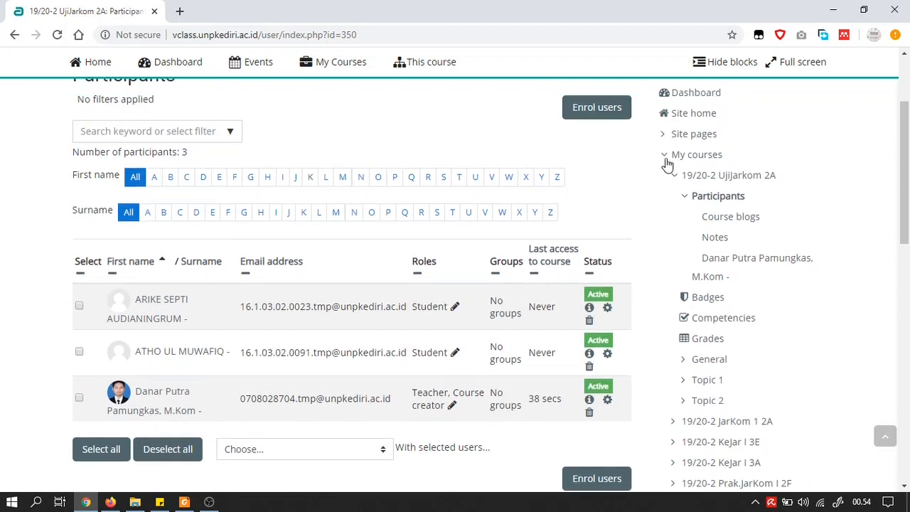
{"action": "left_click", "coordinate": [665, 157]}
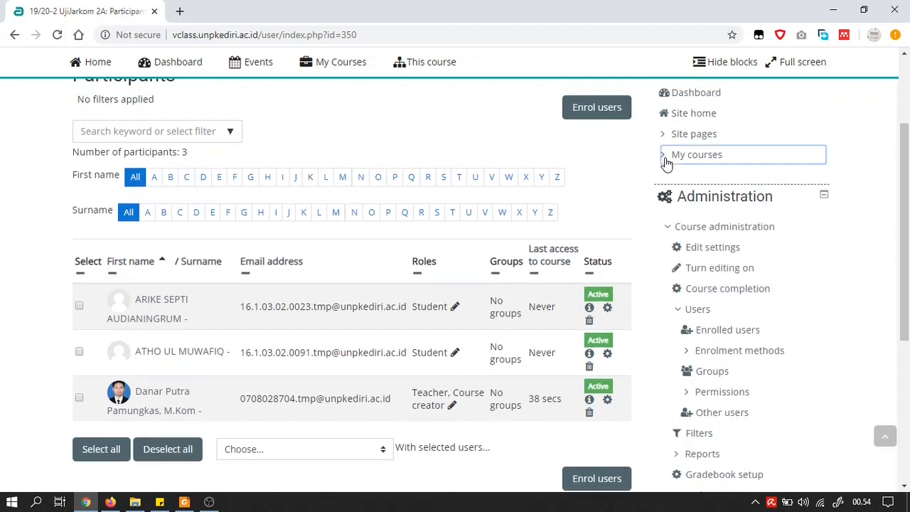
{"action": "left_click", "coordinate": [666, 226]}
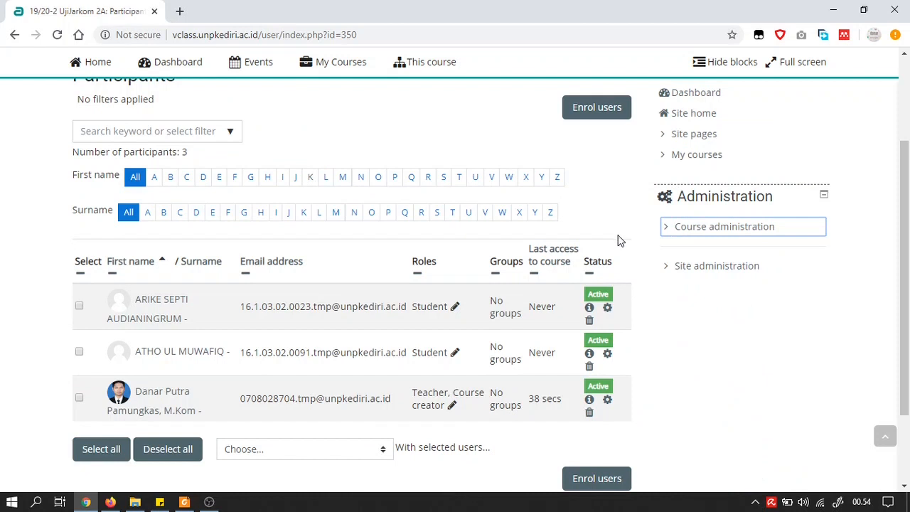
{"action": "left_click", "coordinate": [661, 228]}
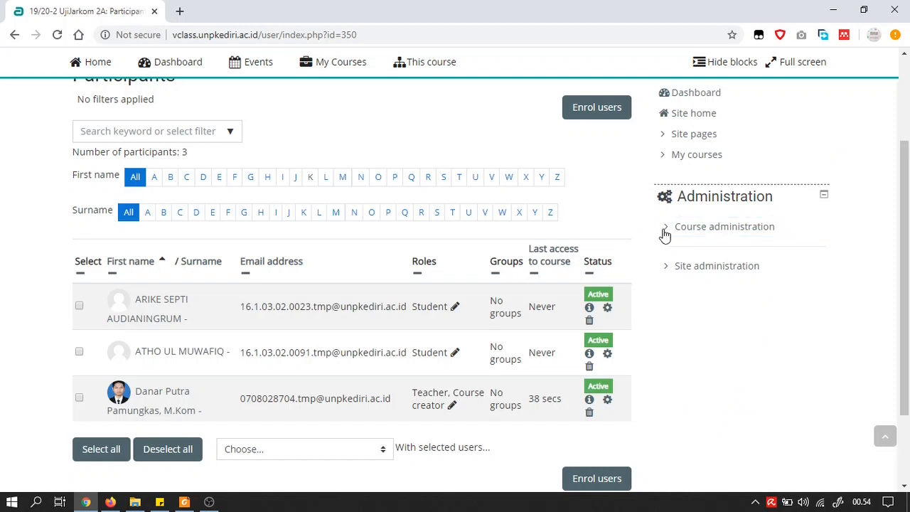
{"action": "left_click", "coordinate": [667, 265]}
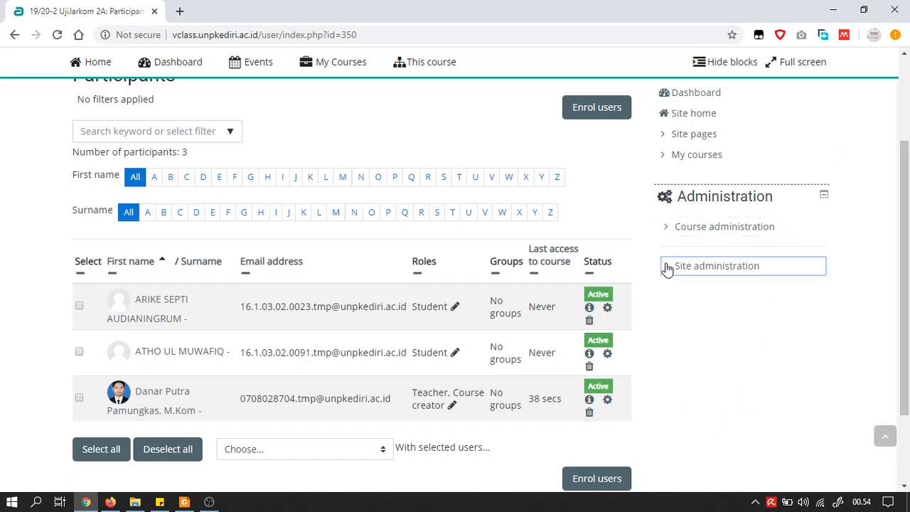
{"action": "left_click", "coordinate": [679, 288]}
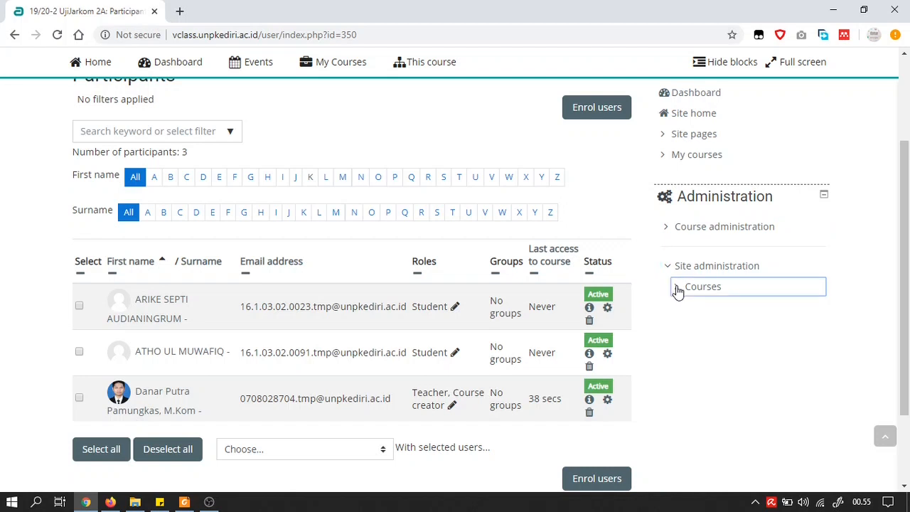
{"action": "left_click", "coordinate": [667, 228]}
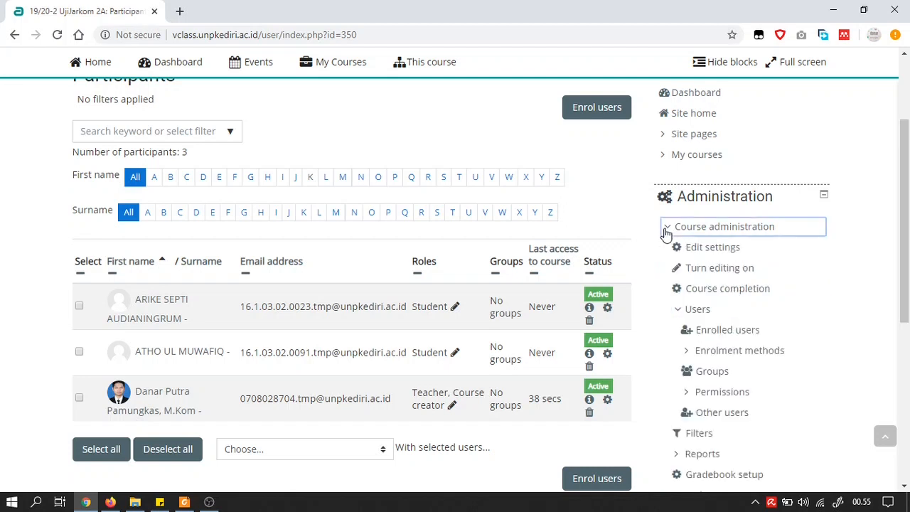
{"action": "scroll", "coordinate": [665, 231], "scroll_direction": "down", "scroll_amount": 1}
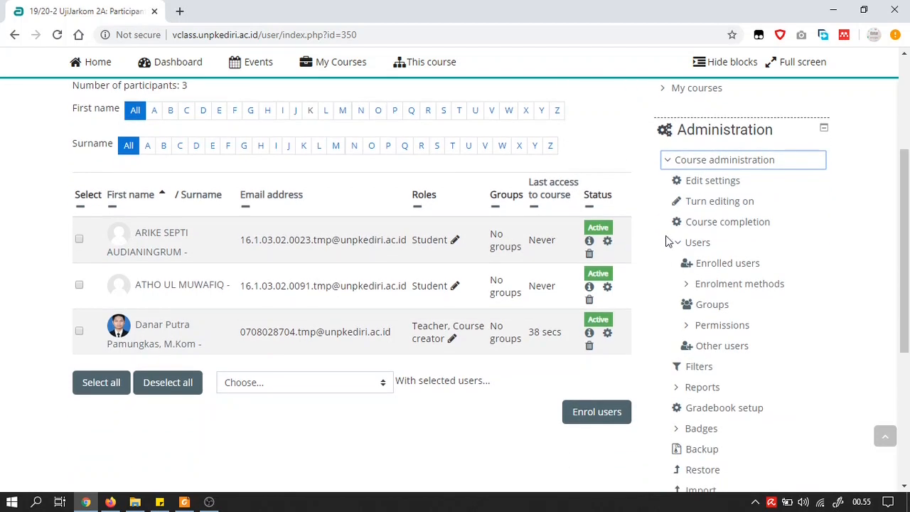
{"action": "left_click", "coordinate": [733, 286]}
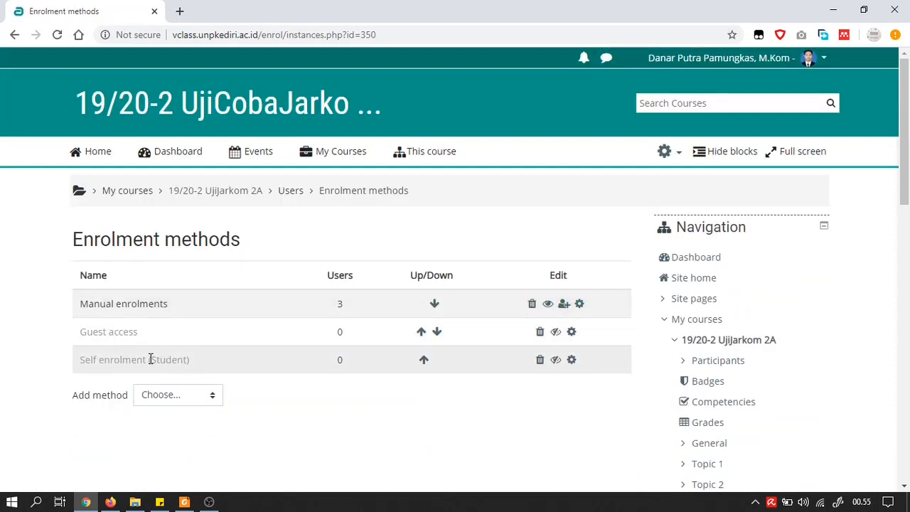
Enable Self enrolment (Student) and open its settings form.
{"action": "left_click", "coordinate": [555, 368]}
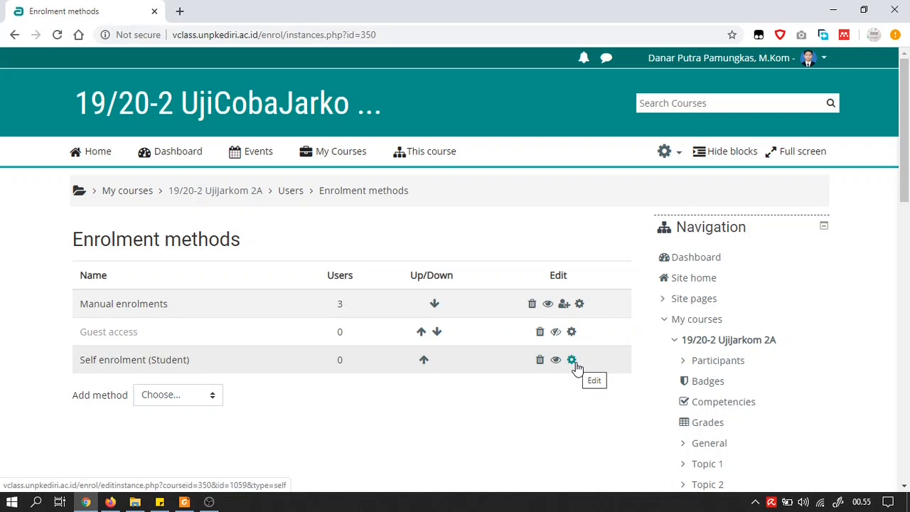
{"action": "key", "text": "alt+Tab"}
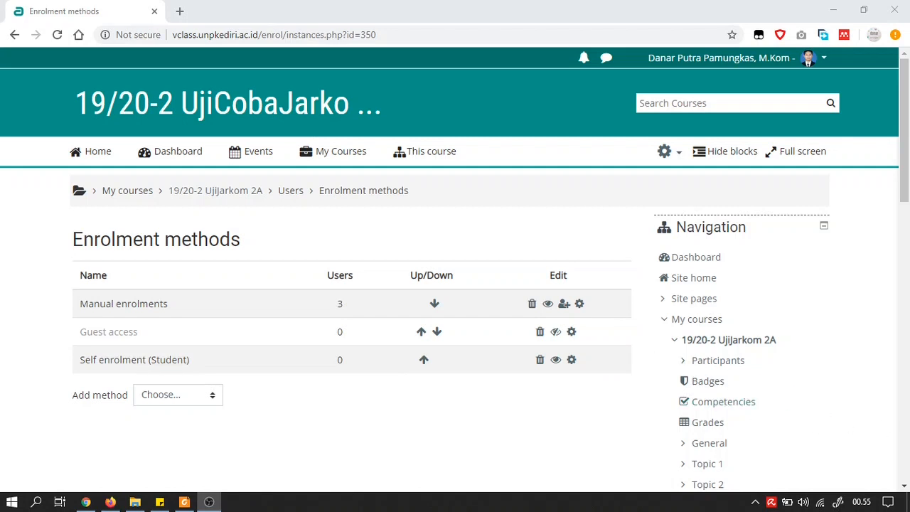
{"action": "left_click", "coordinate": [572, 360]}
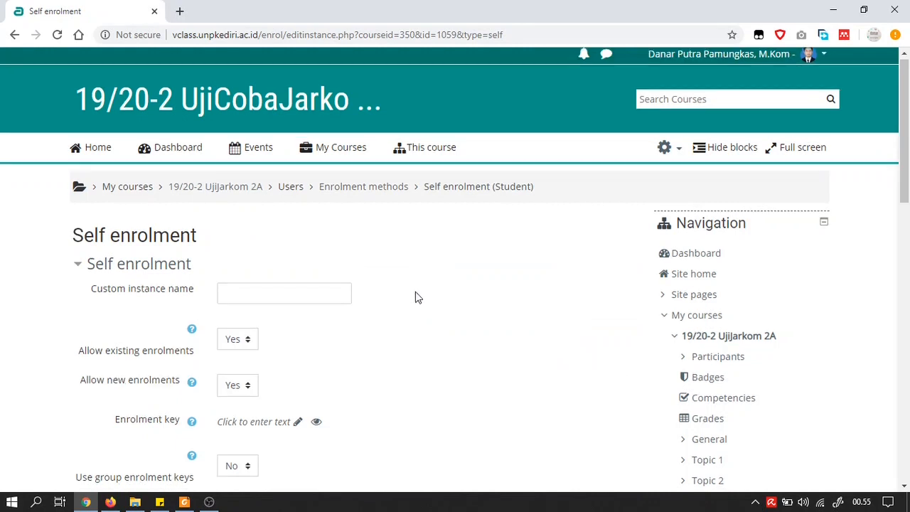
Scroll the Self enrolment form and start editing the blank Enrolment key.
{"action": "scroll", "coordinate": [417, 297], "scroll_direction": "down", "scroll_amount": 1}
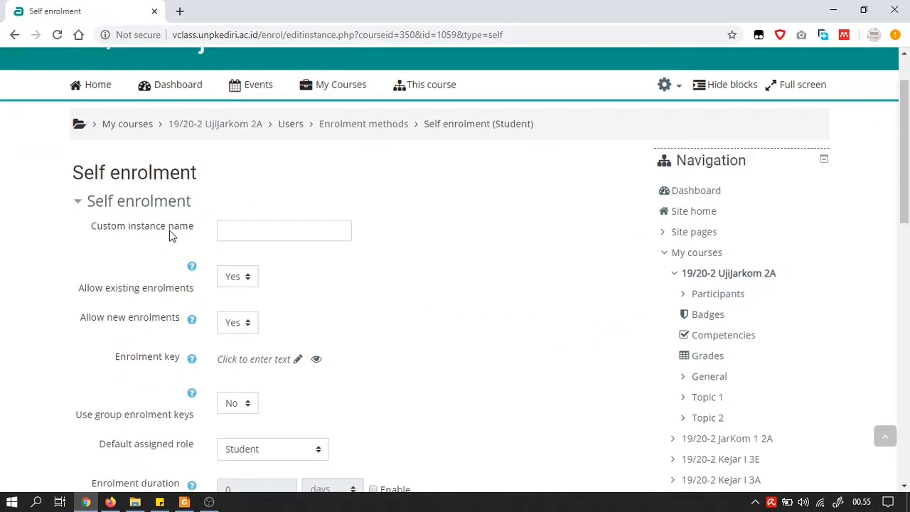
{"action": "scroll", "coordinate": [171, 236], "scroll_direction": "down", "scroll_amount": 1}
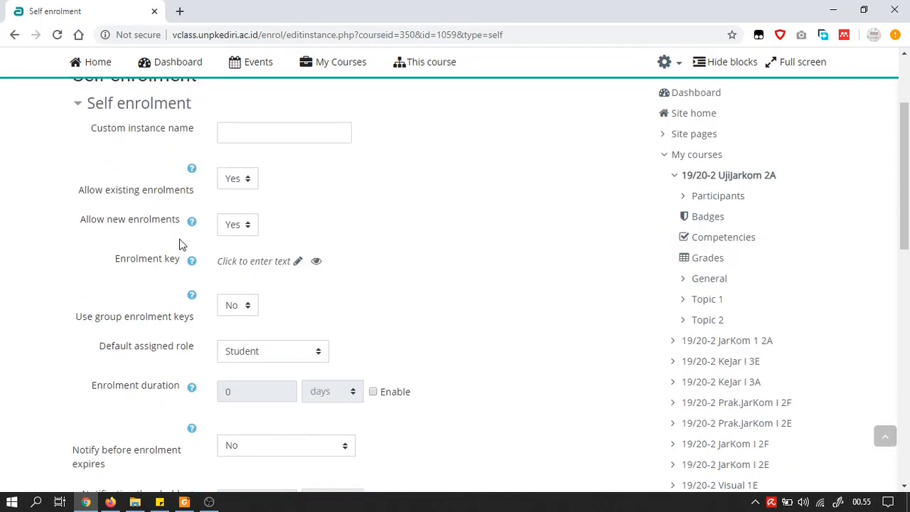
{"action": "left_click", "coordinate": [297, 263]}
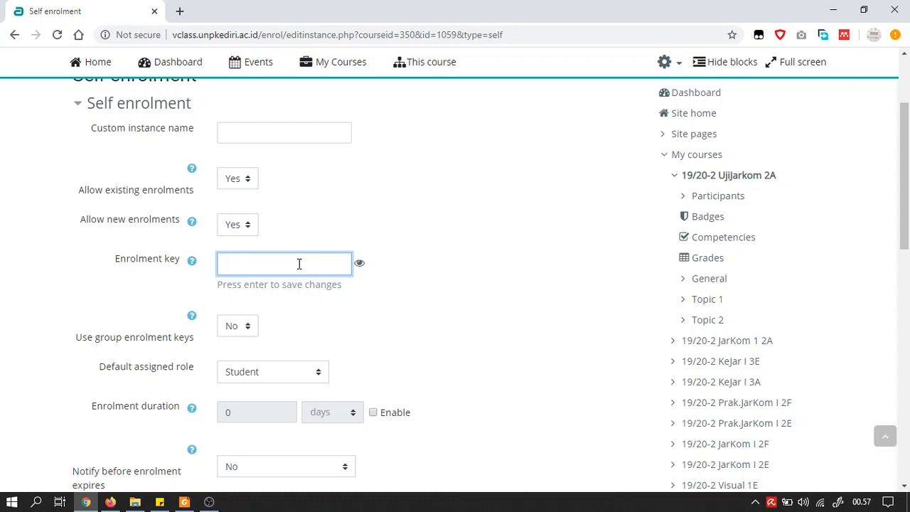
Enter the enrolment key, briefly revealing it to check, then hiding it.
{"action": "type", "text": "*******"}
{"action": "left_click", "coordinate": [359, 264]}
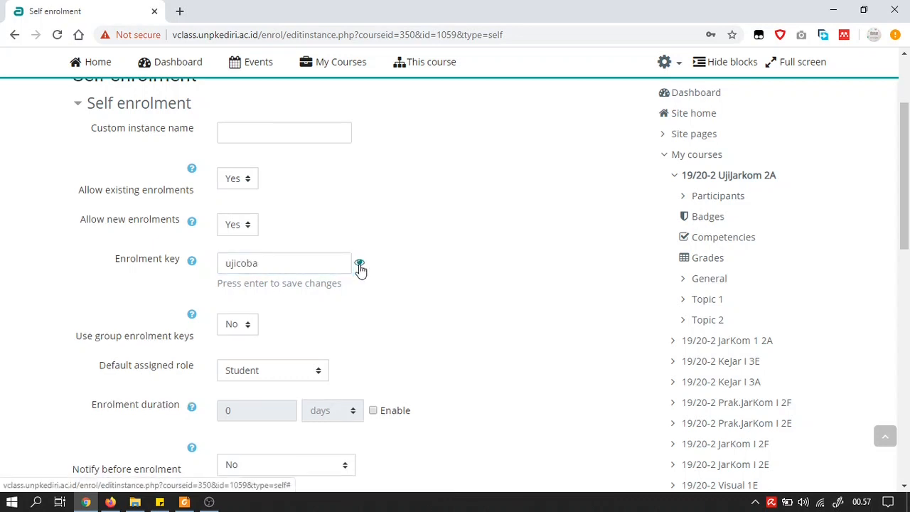
{"action": "left_click", "coordinate": [359, 264]}
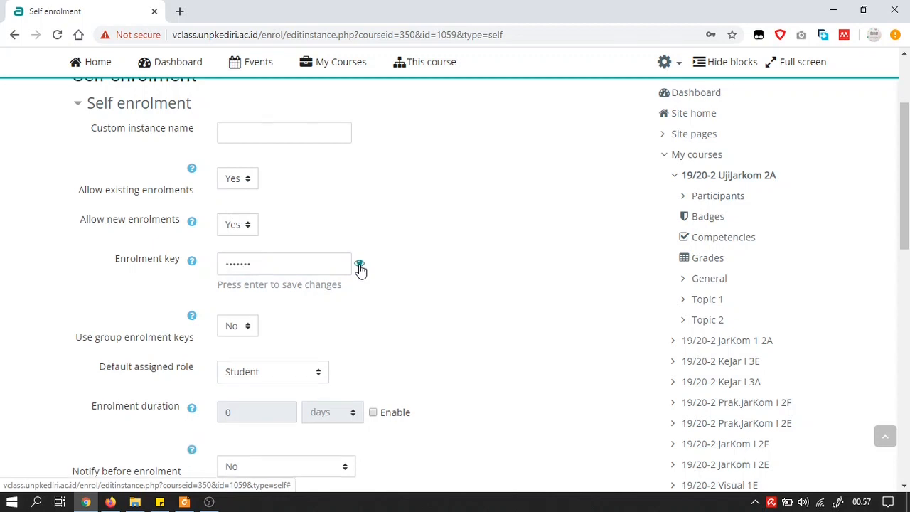
Leave Enrolment duration disabled and save the Self enrolment settings.
{"action": "scroll", "coordinate": [359, 266], "scroll_direction": "down", "scroll_amount": 1}
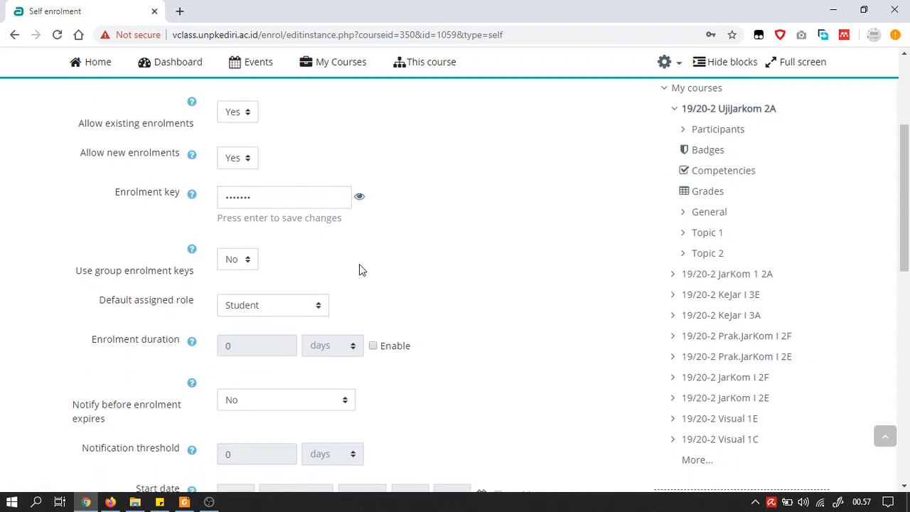
{"action": "scroll", "coordinate": [359, 269], "scroll_direction": "down", "scroll_amount": 1}
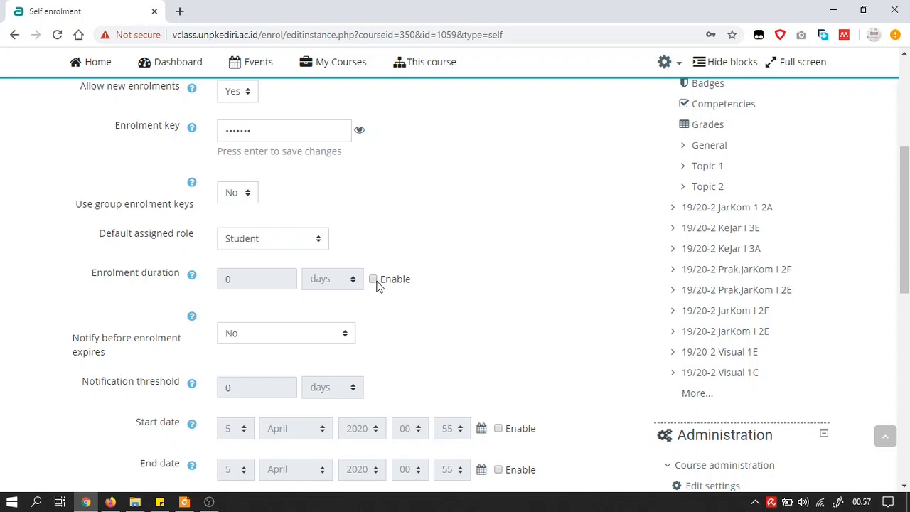
{"action": "left_click", "coordinate": [375, 280]}
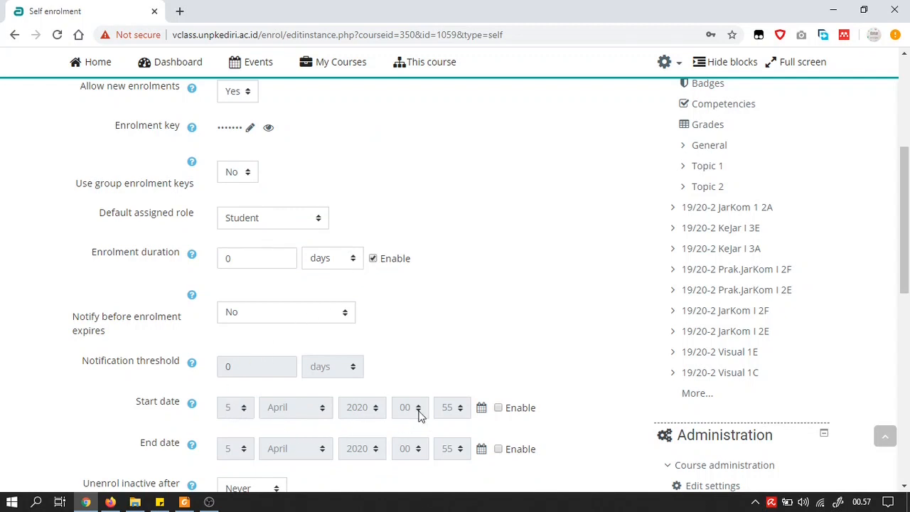
{"action": "left_click", "coordinate": [372, 260]}
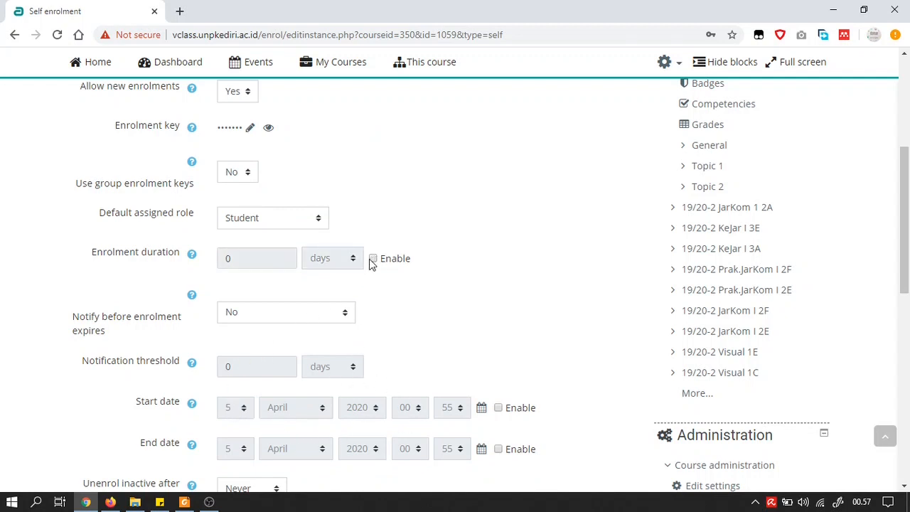
{"action": "scroll", "coordinate": [370, 263], "scroll_direction": "down", "scroll_amount": 1}
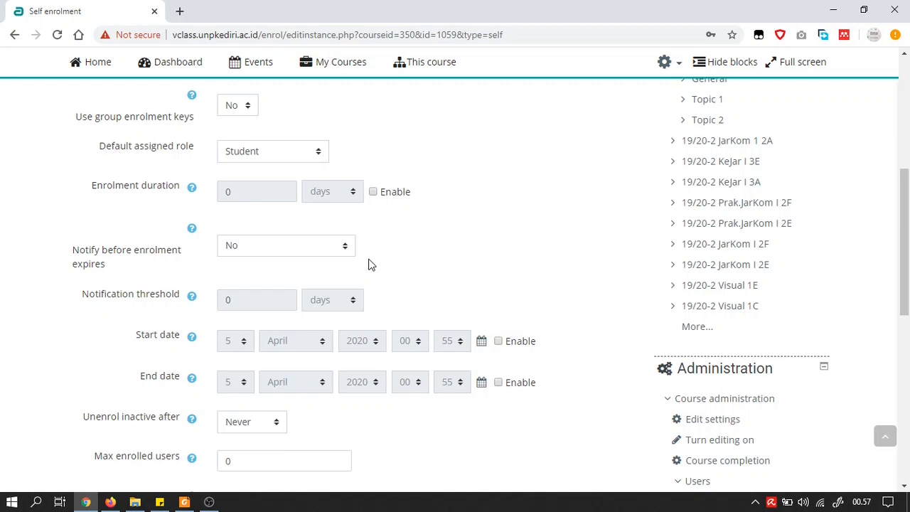
{"action": "scroll", "coordinate": [368, 265], "scroll_direction": "down", "scroll_amount": 3}
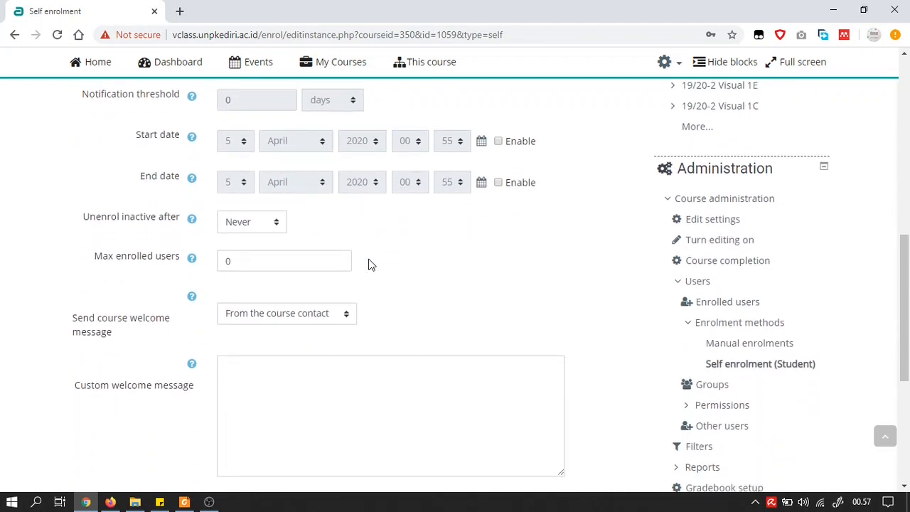
{"action": "scroll", "coordinate": [369, 264], "scroll_direction": "down", "scroll_amount": 2}
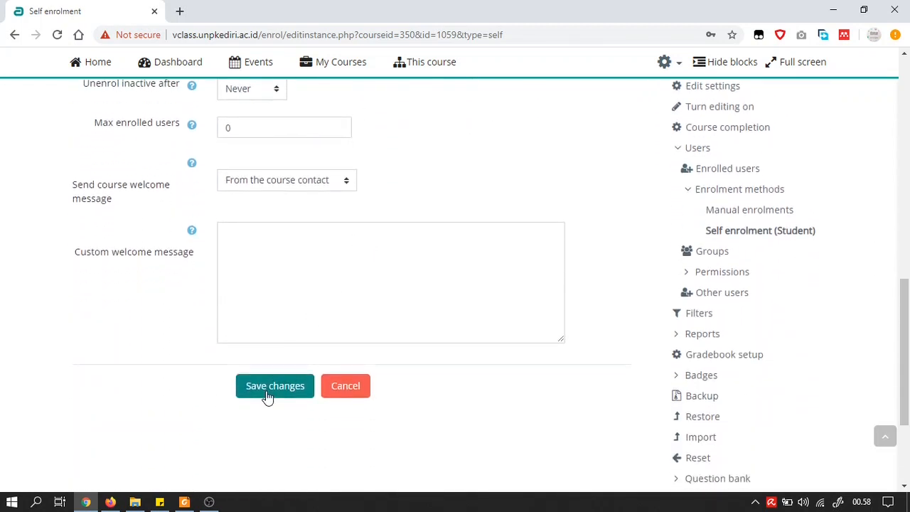
{"action": "left_click", "coordinate": [267, 393]}
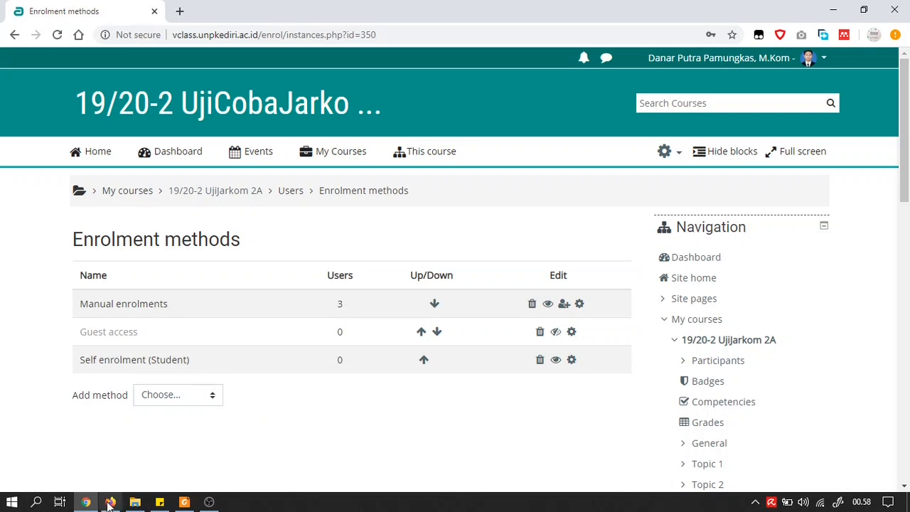
{"action": "mouse_move", "coordinate": [108, 503]}
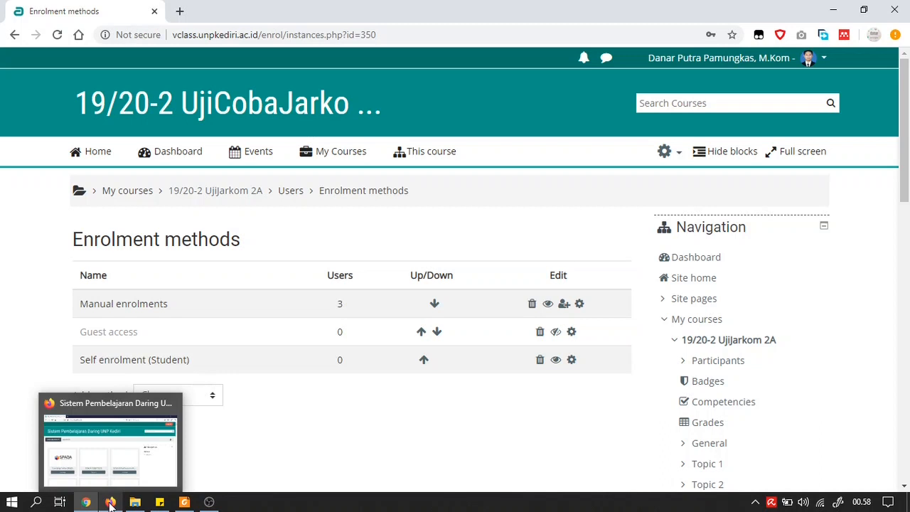
In Firefox, sign in with the student's username and password, declining to save the login.
{"action": "left_click", "coordinate": [110, 503]}
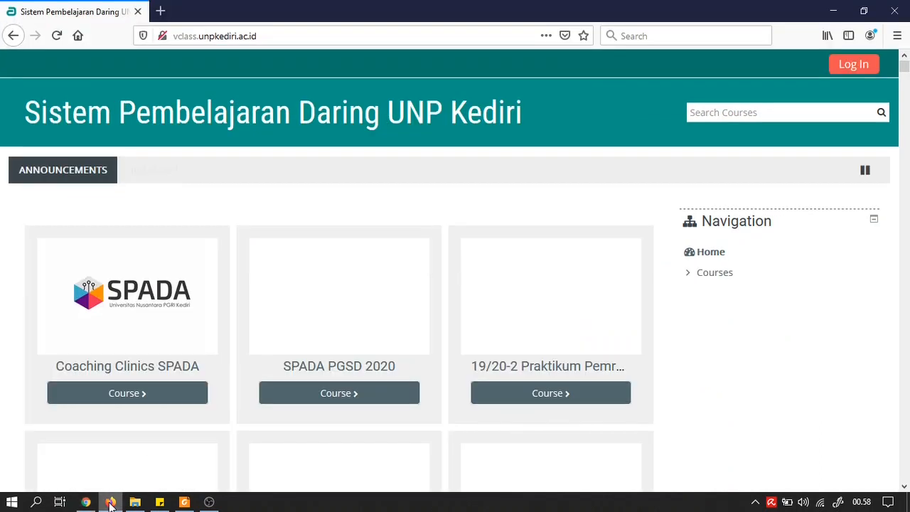
{"action": "left_click", "coordinate": [844, 70]}
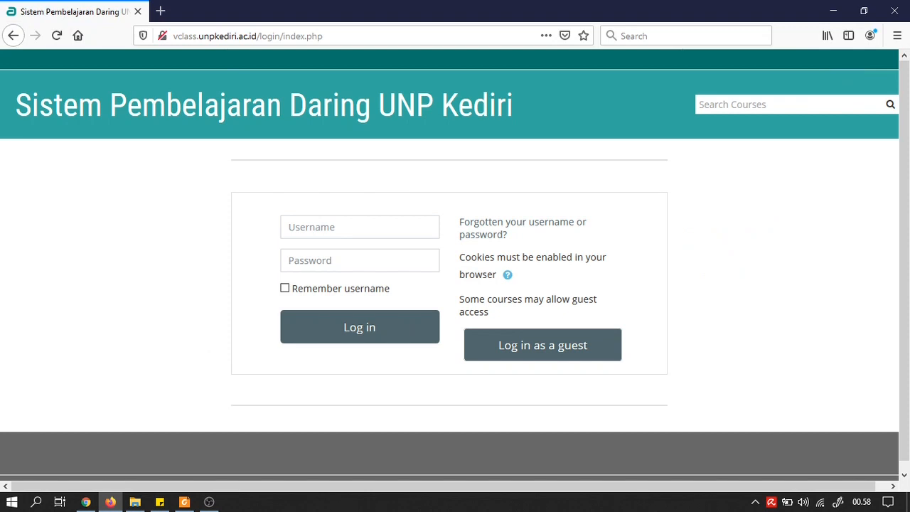
{"action": "key", "text": "alt+Tab"}
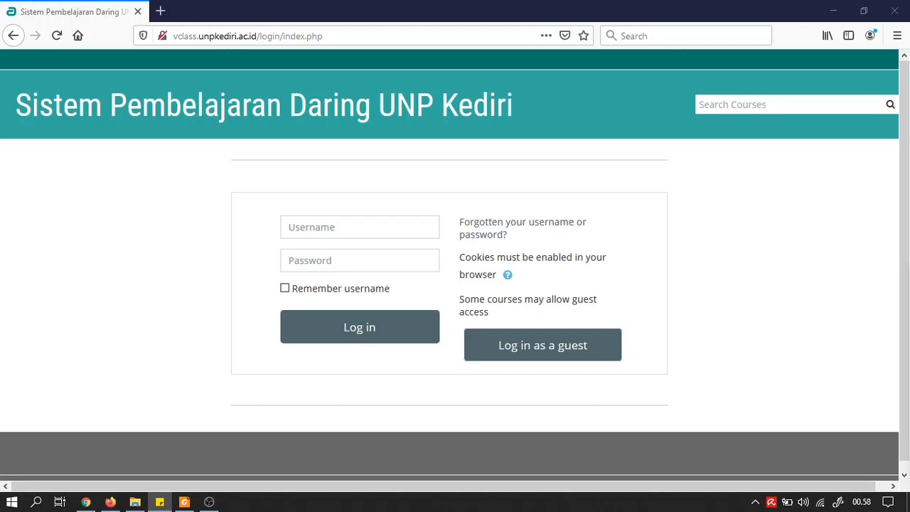
{"action": "left_click", "coordinate": [330, 226]}
{"action": "type", "text": "16.1.03.02.0089"}
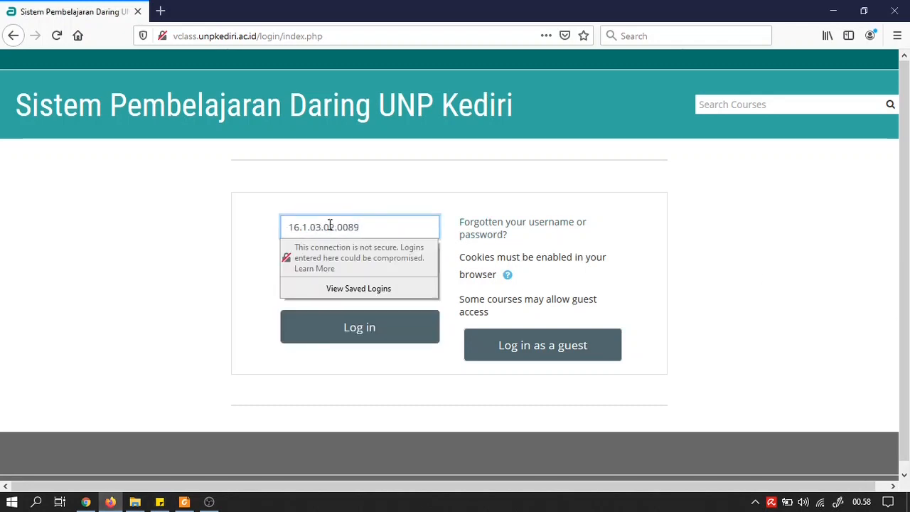
{"action": "left_click", "coordinate": [235, 231]}
{"action": "left_click", "coordinate": [311, 258]}
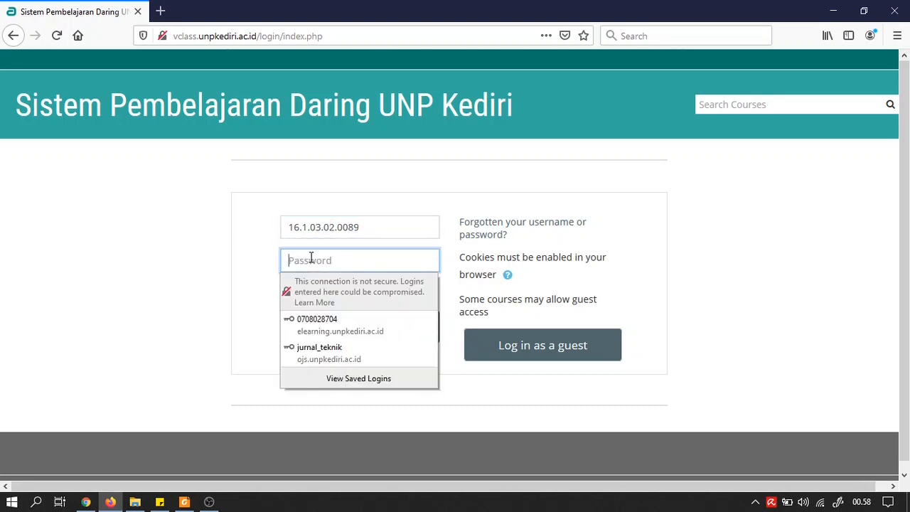
{"action": "type", "text": "1"}
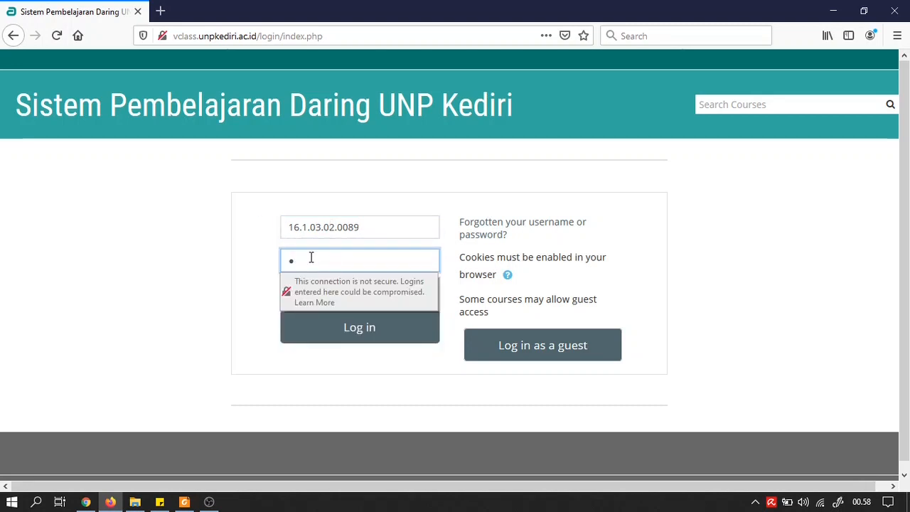
{"action": "type", "text": "234"}
{"action": "key", "text": "ctrl+v"}
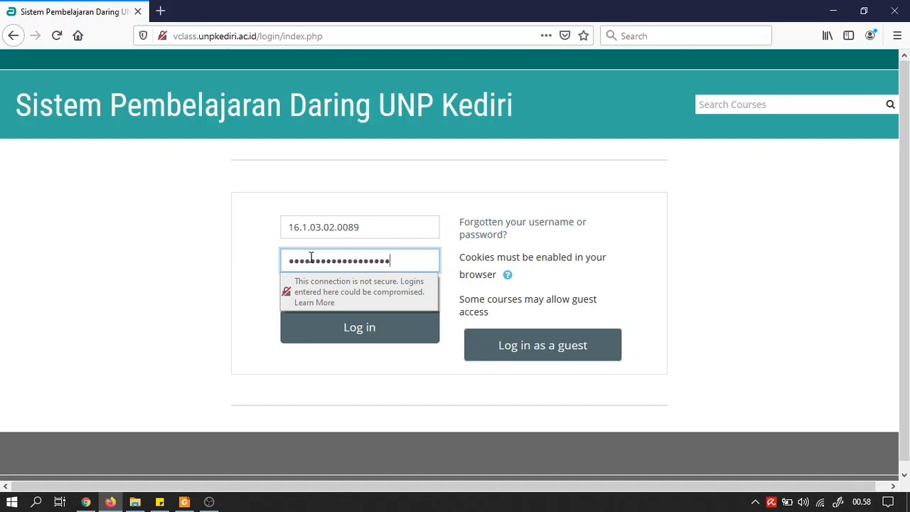
{"action": "left_click", "coordinate": [325, 332]}
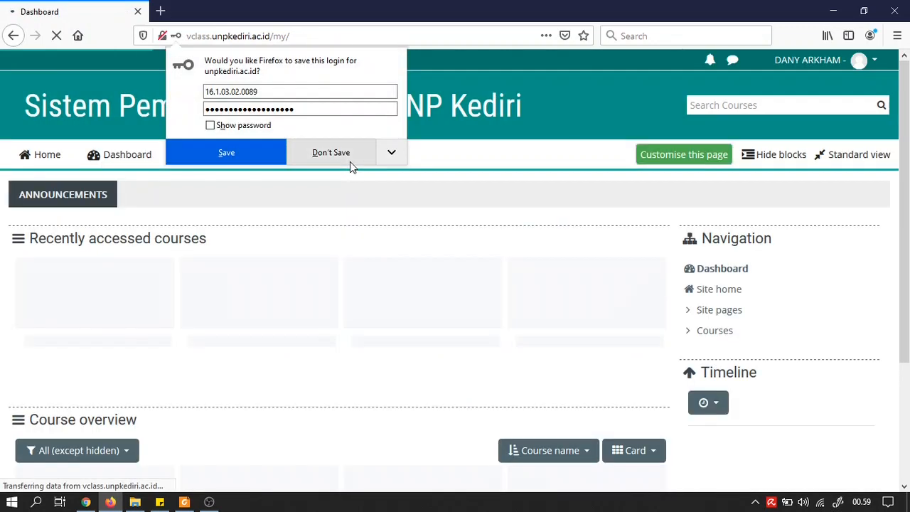
{"action": "left_click", "coordinate": [339, 157]}
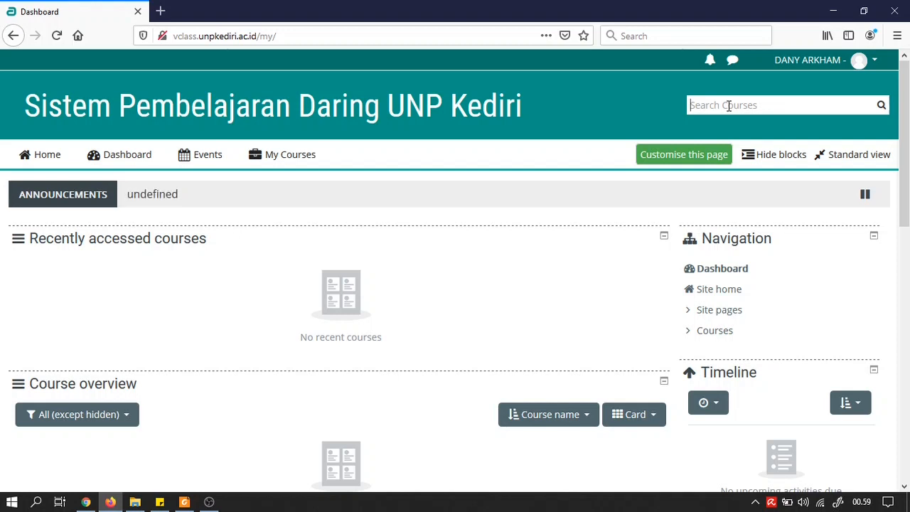
Search the site's courses for 'ujijarkom' to locate the 19/20-2 UjiCobaJarkom 2A course.
{"action": "type", "text": "jarkom"}
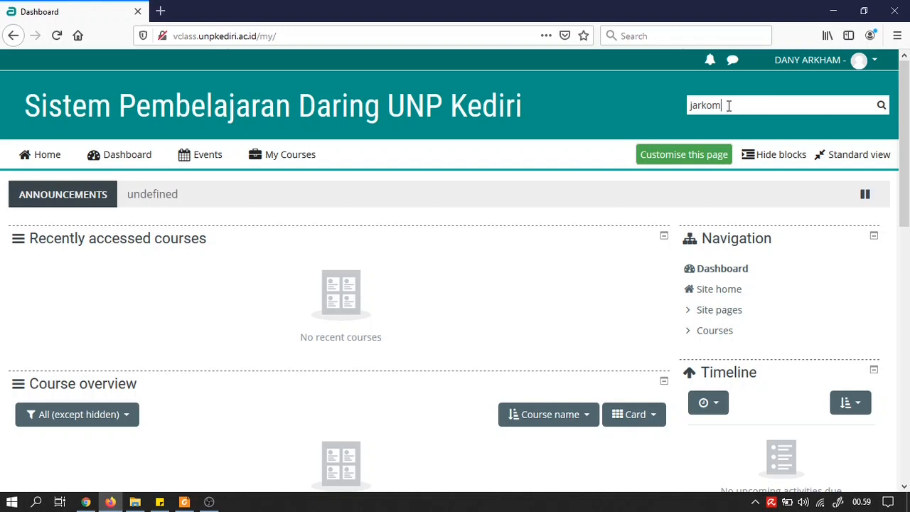
{"action": "key", "text": "BackSpace"}
{"action": "key", "text": "BackSpace"}
{"action": "key", "text": "BackSpace"}
{"action": "key", "text": "BackSpace"}
{"action": "key", "text": "BackSpace"}
{"action": "key", "text": "BackSpace"}
{"action": "type", "text": "ujijarkom"}
{"action": "key", "text": "Return"}
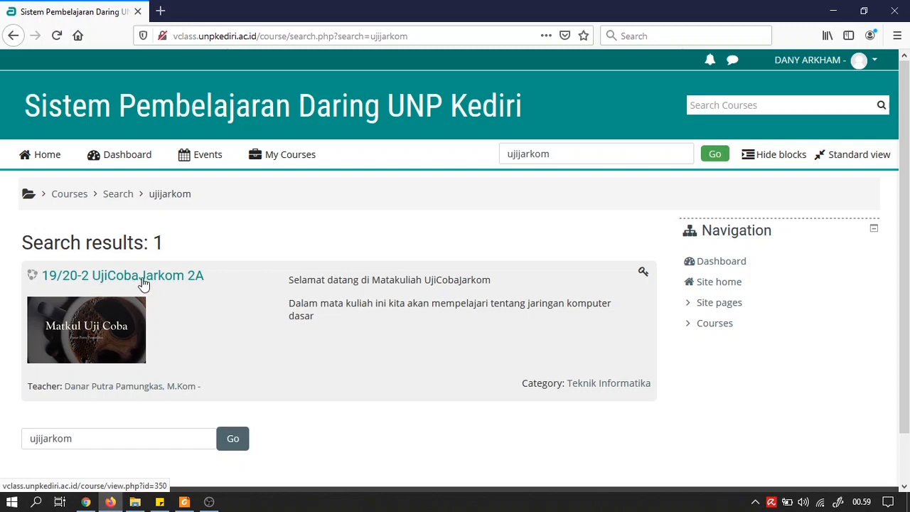
{"action": "scroll", "coordinate": [148, 283], "scroll_direction": "down", "scroll_amount": 1}
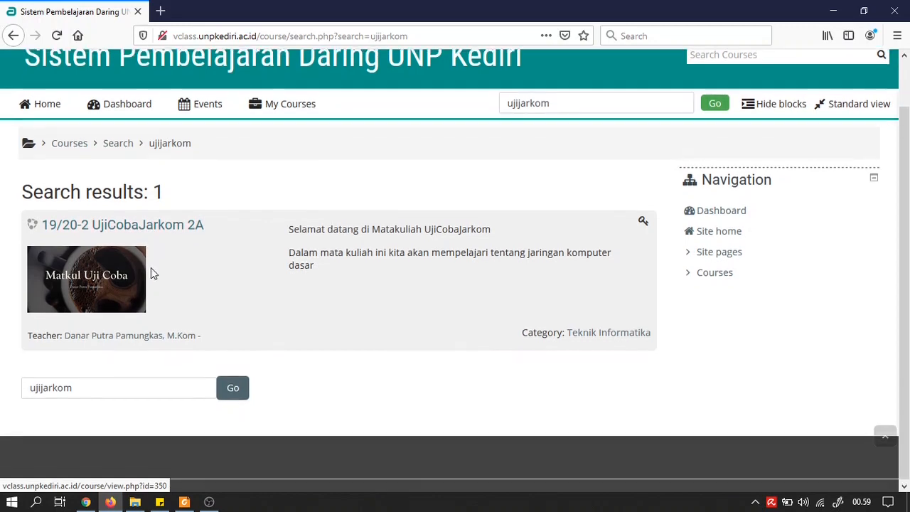
Enter the enrolment key under Self enrolment (Student) and enrol in 19/20-2 UjiCobaJarkom 2A.
{"action": "left_click", "coordinate": [163, 229]}
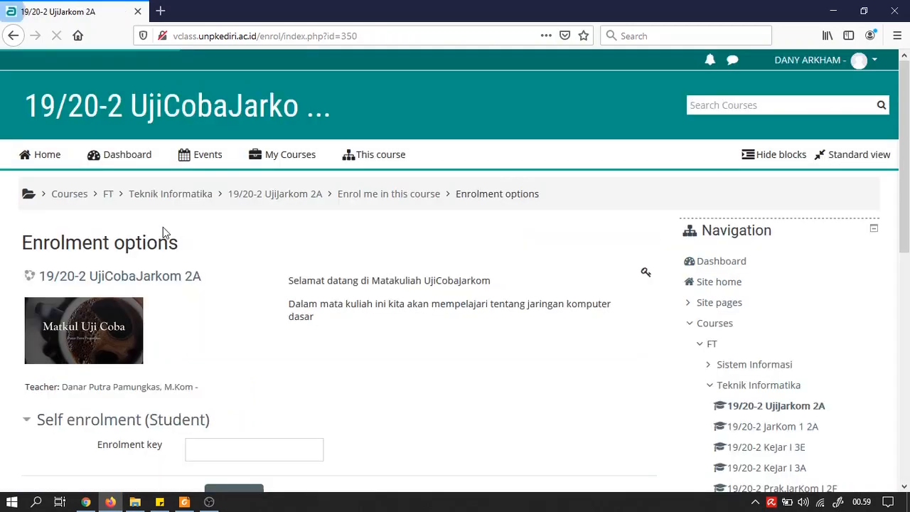
{"action": "scroll", "coordinate": [162, 229], "scroll_direction": "down", "scroll_amount": 1}
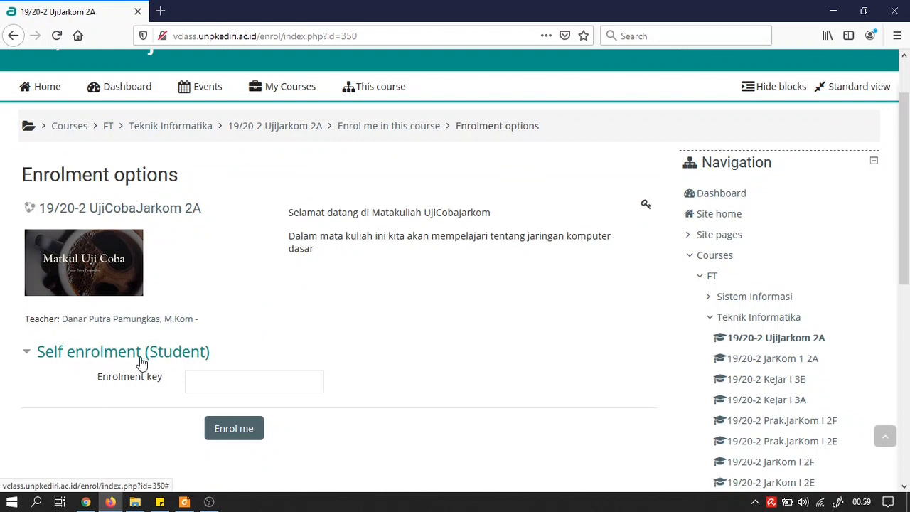
{"action": "left_click", "coordinate": [212, 381]}
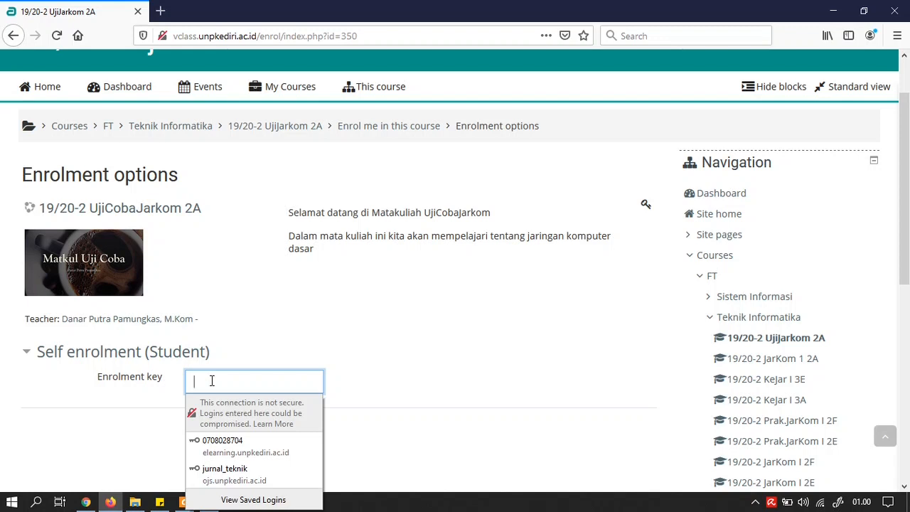
{"action": "type", "text": "•••••••"}
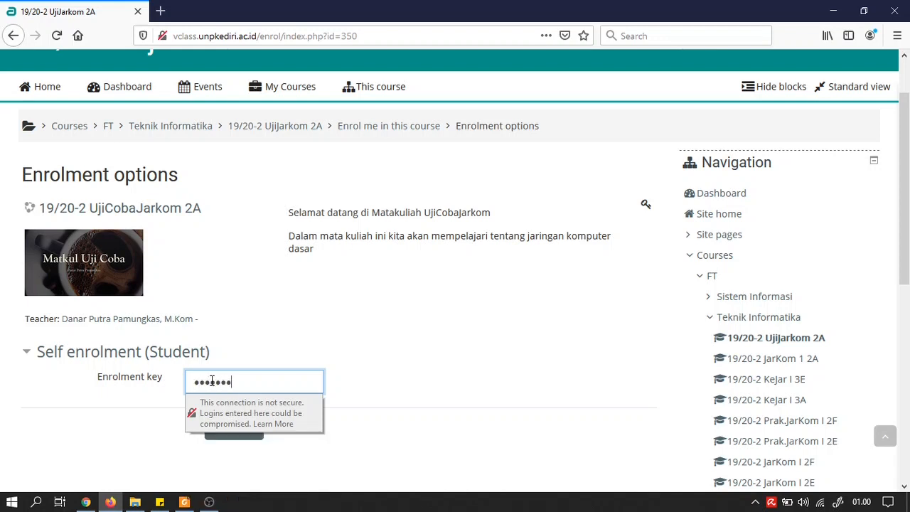
{"action": "left_click", "coordinate": [171, 409]}
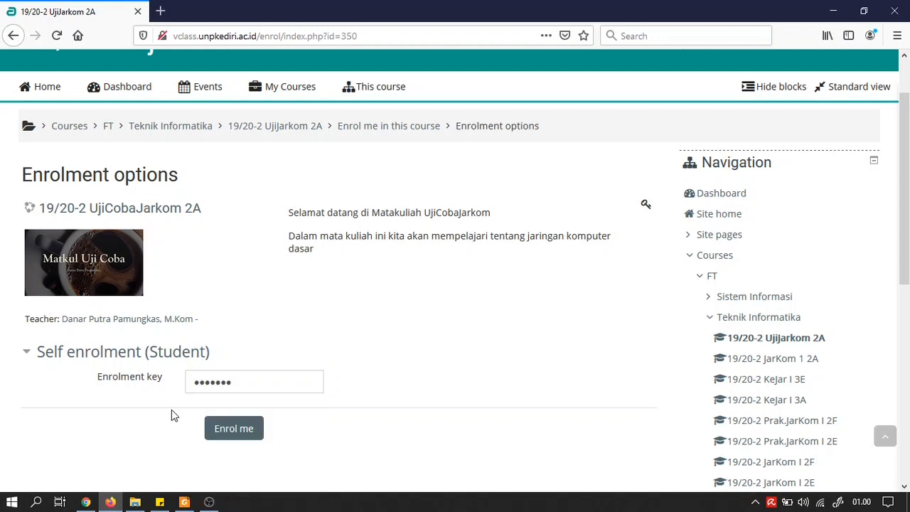
{"action": "left_click", "coordinate": [232, 431]}
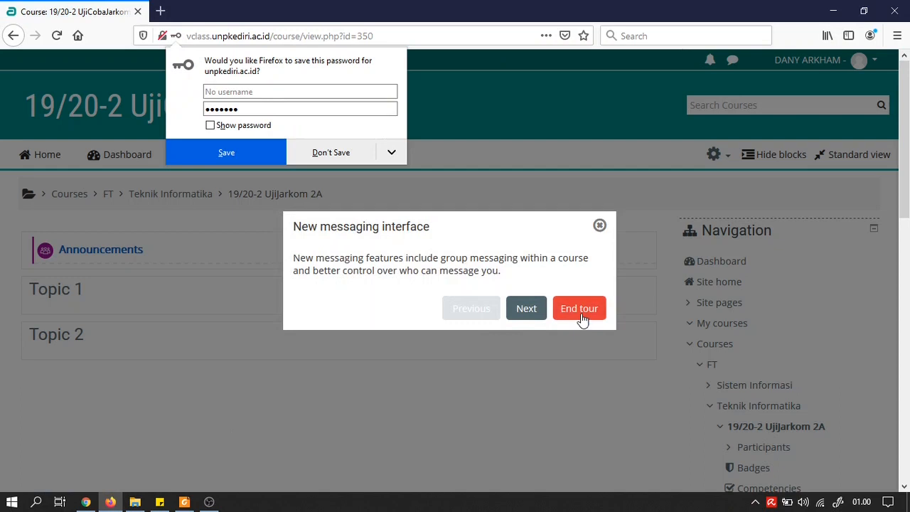
End the messaging tour and minimize the student's Firefox to return to the teacher's browser.
{"action": "left_click", "coordinate": [579, 313]}
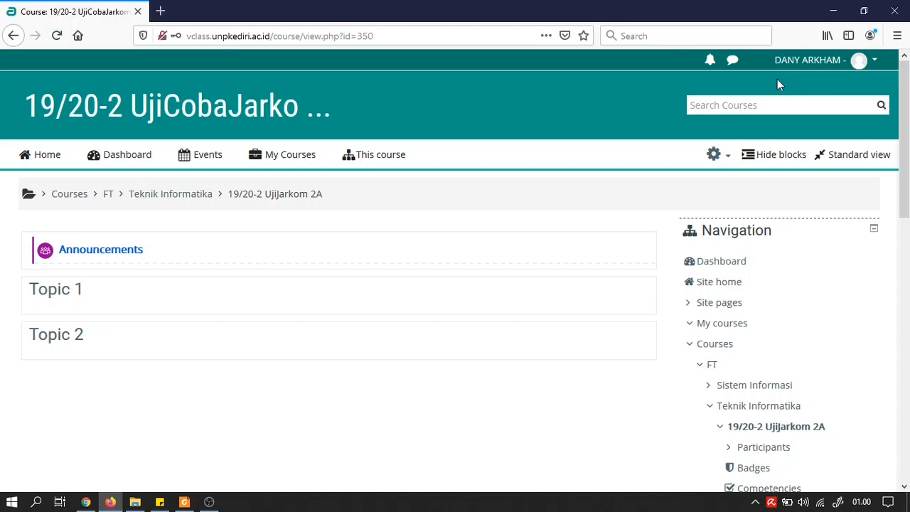
{"action": "left_click", "coordinate": [832, 14]}
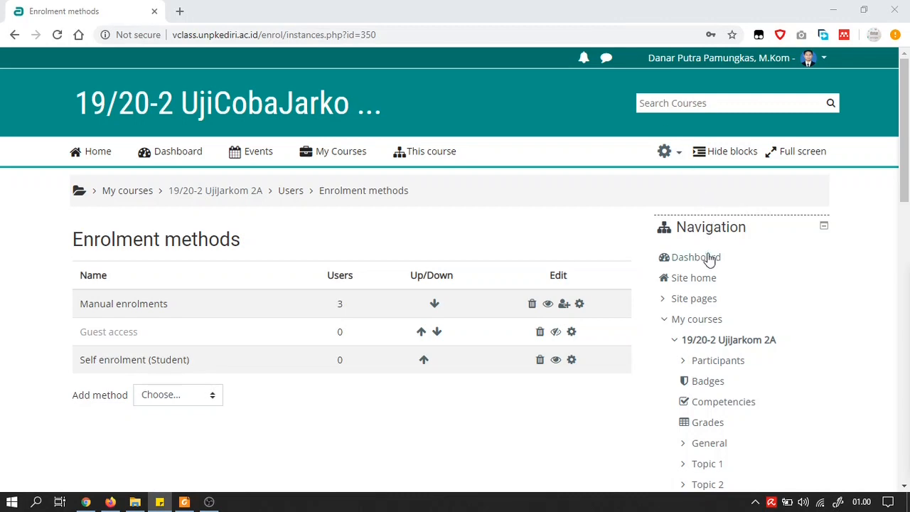
Open the course's participants list in the teacher's browser and scroll through it.
{"action": "left_click", "coordinate": [707, 364]}
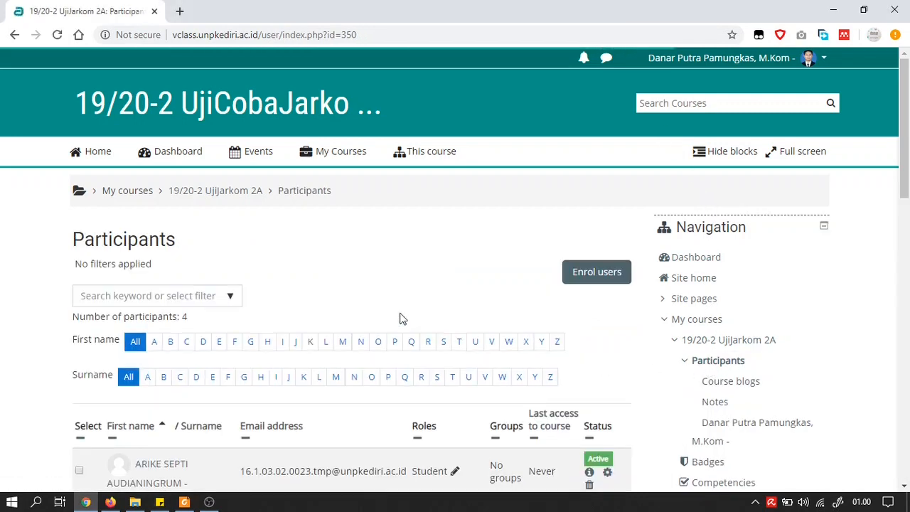
{"action": "scroll", "coordinate": [317, 294], "scroll_direction": "down", "scroll_amount": 2}
{"action": "scroll", "coordinate": [270, 286], "scroll_direction": "down", "scroll_amount": 1}
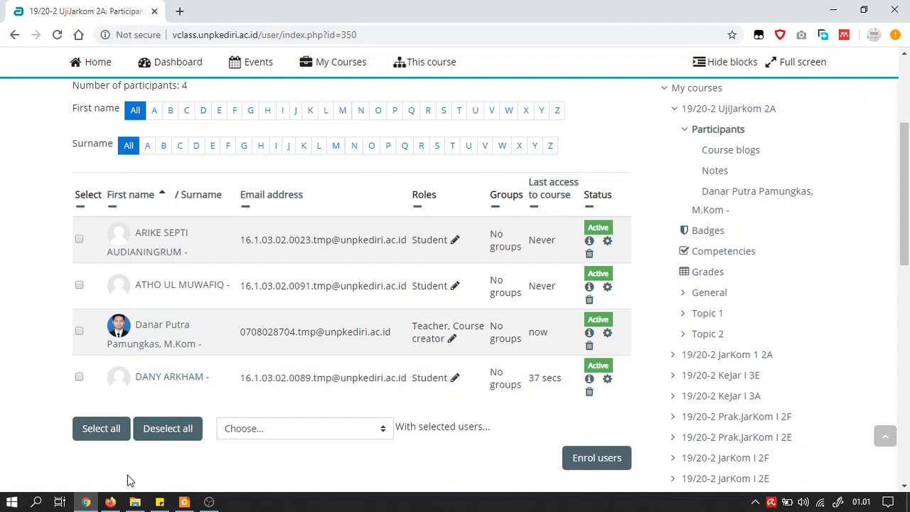
Bring the first student's Firefox window forward and open the student's account menu.
{"action": "mouse_move", "coordinate": [113, 502]}
{"action": "left_click", "coordinate": [112, 502]}
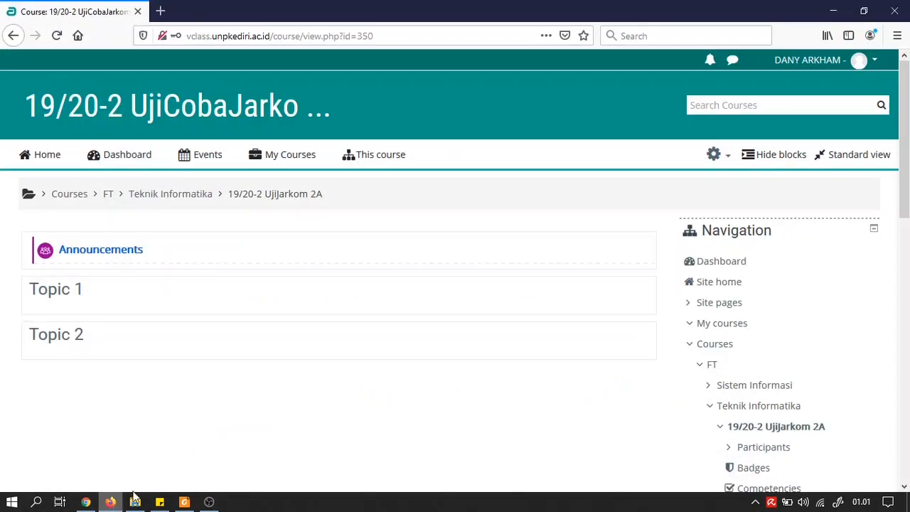
{"action": "left_click", "coordinate": [875, 62]}
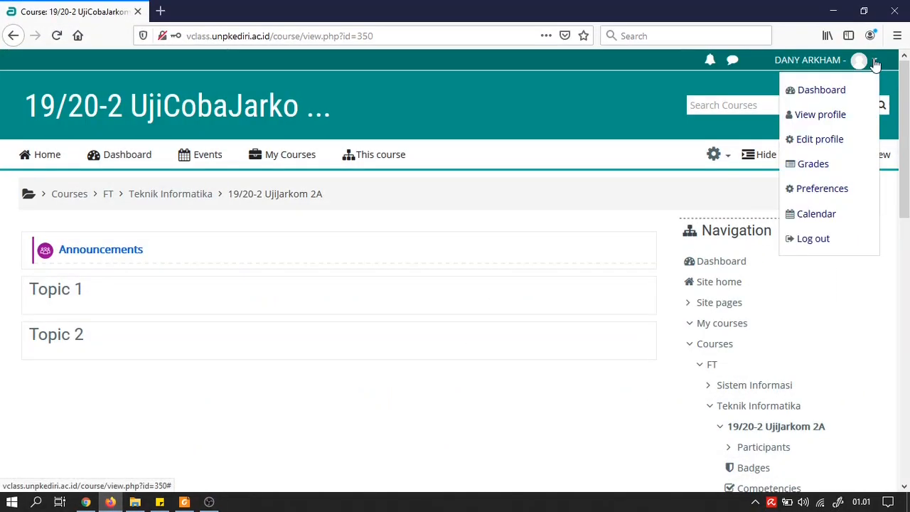
Log out the first student and log in as the second student without saving the login.
{"action": "left_click", "coordinate": [824, 243]}
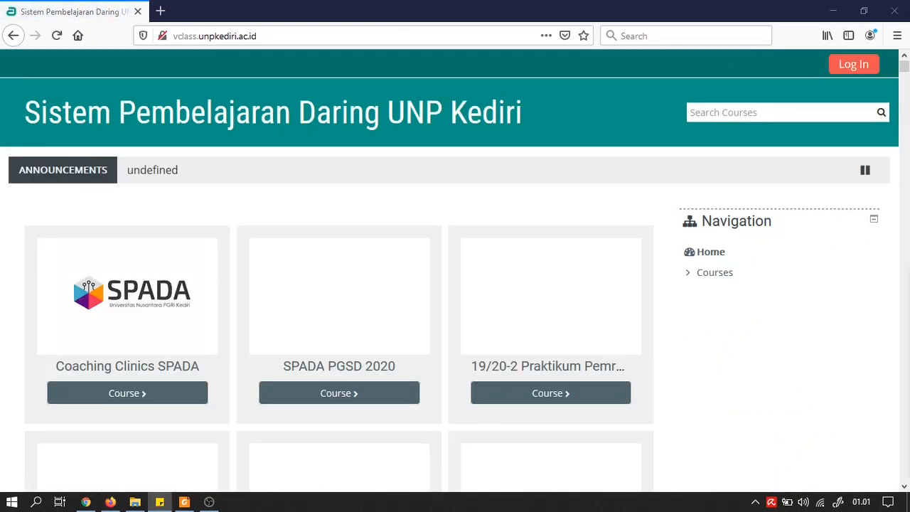
{"action": "left_click", "coordinate": [846, 73]}
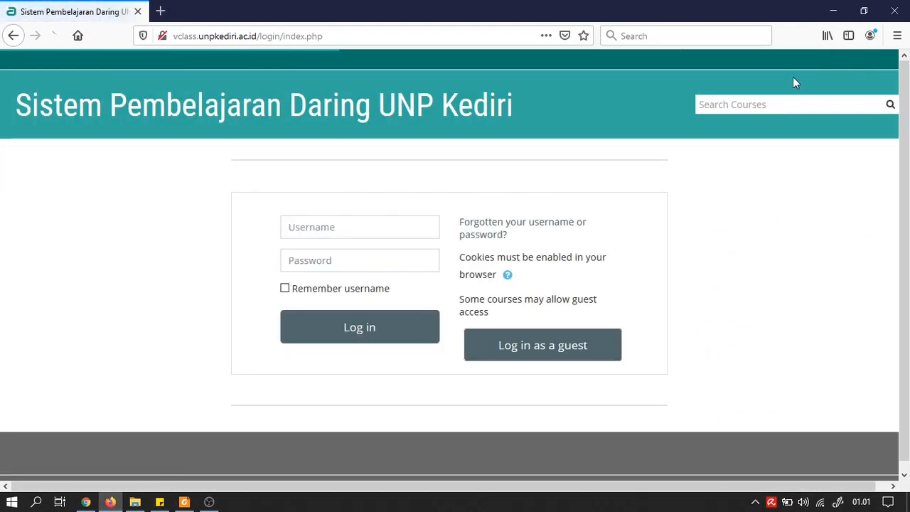
{"action": "left_click", "coordinate": [394, 225]}
{"action": "type", "text": "16.1.03.02.0015"}
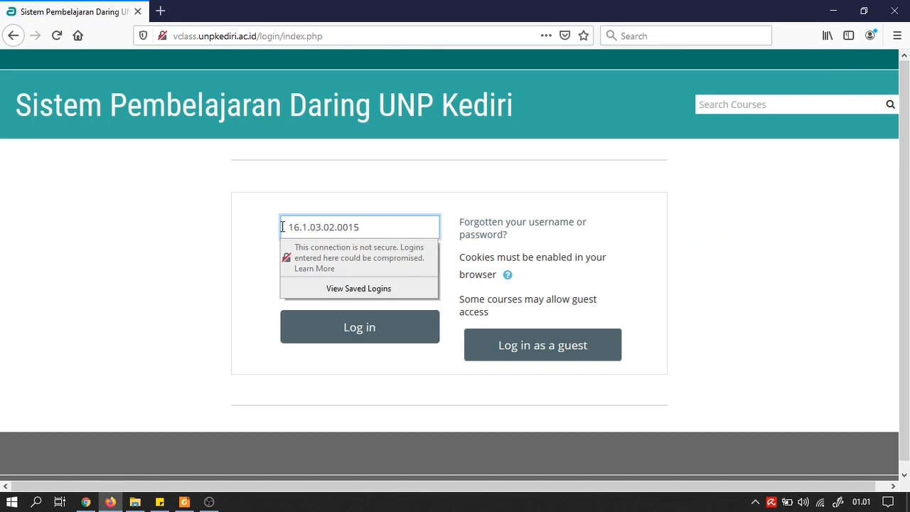
{"action": "left_click", "coordinate": [310, 258]}
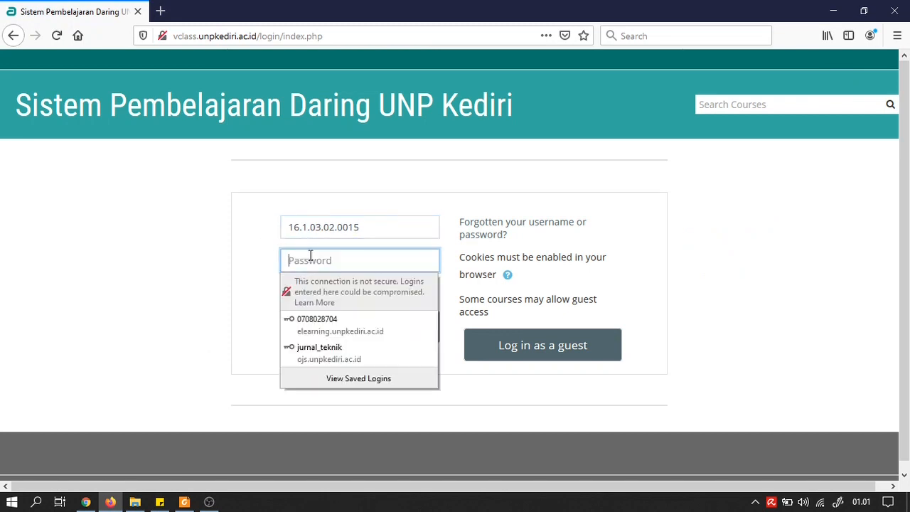
{"action": "type", "text": "1"}
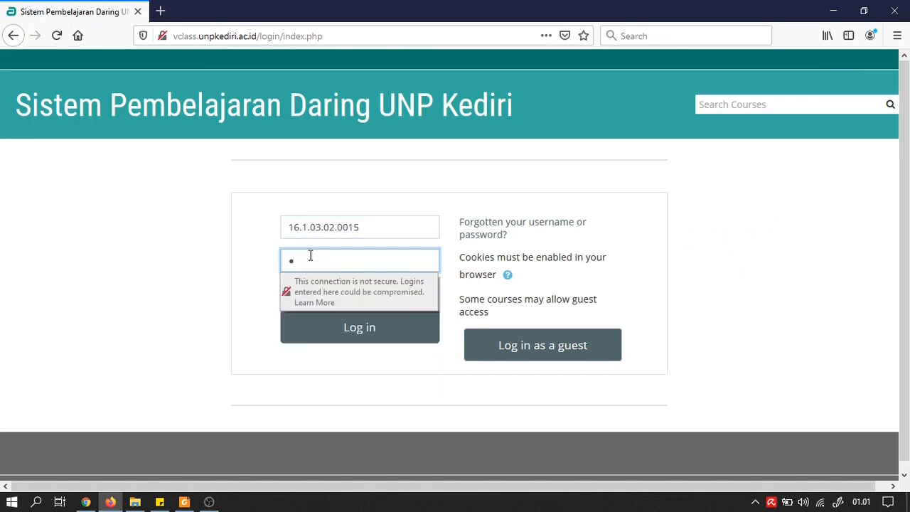
{"action": "type", "text": "•••"}
{"action": "key", "text": "ctrl+v"}
{"action": "left_click", "coordinate": [351, 329]}
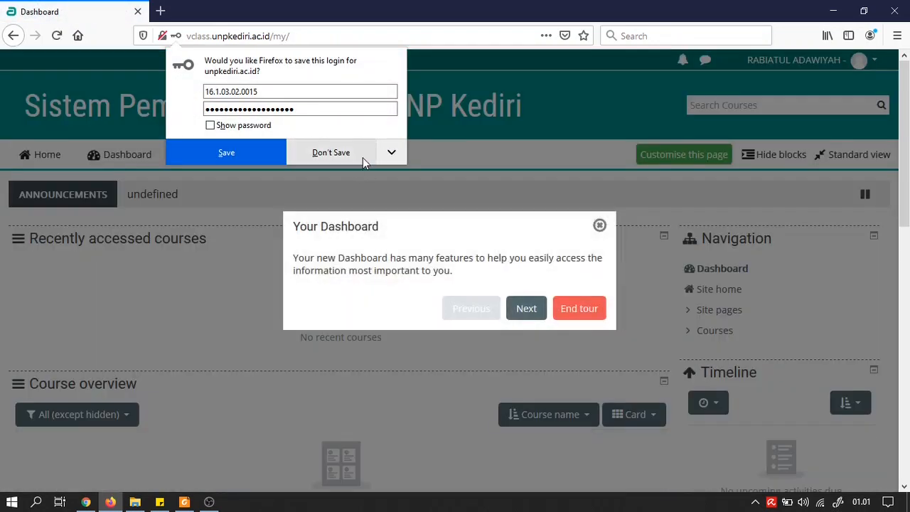
{"action": "left_click", "coordinate": [362, 158]}
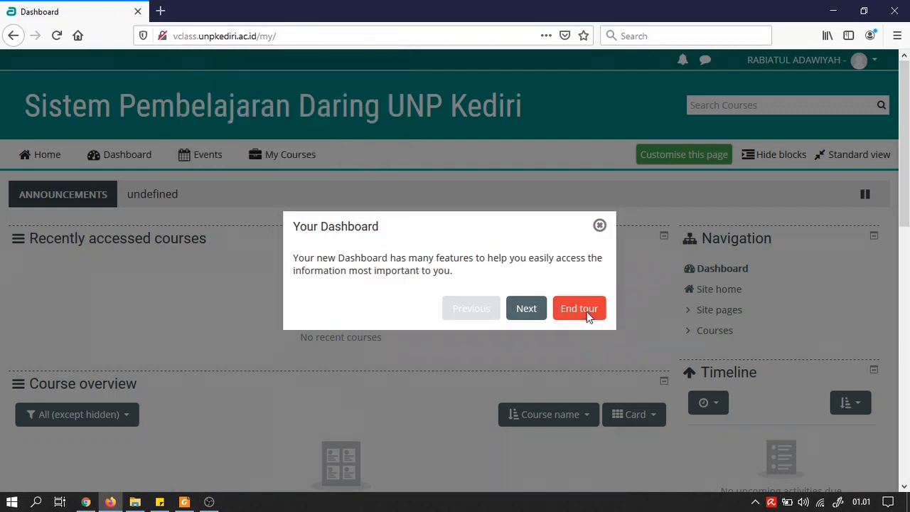
End the dashboard tour and search courses for 'ujijarkom'.
{"action": "left_click", "coordinate": [587, 317]}
{"action": "left_click", "coordinate": [762, 104]}
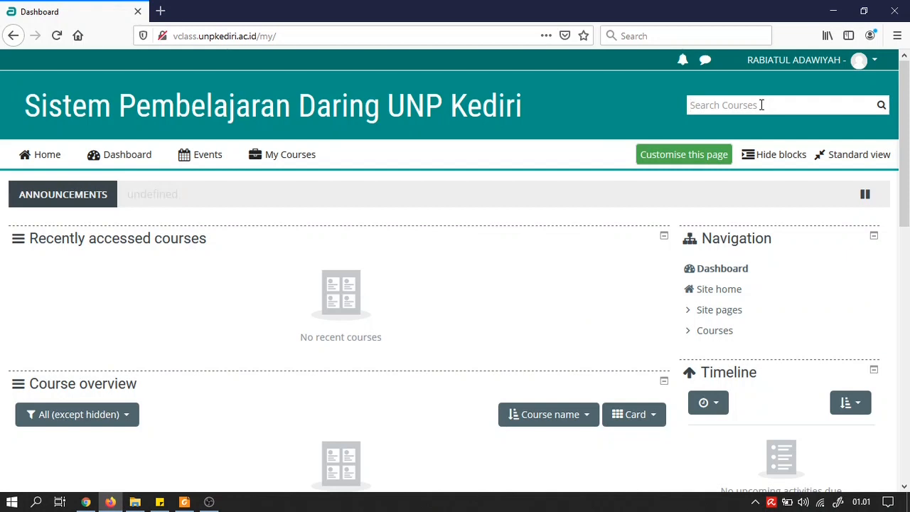
{"action": "type", "text": "ujijarkom"}
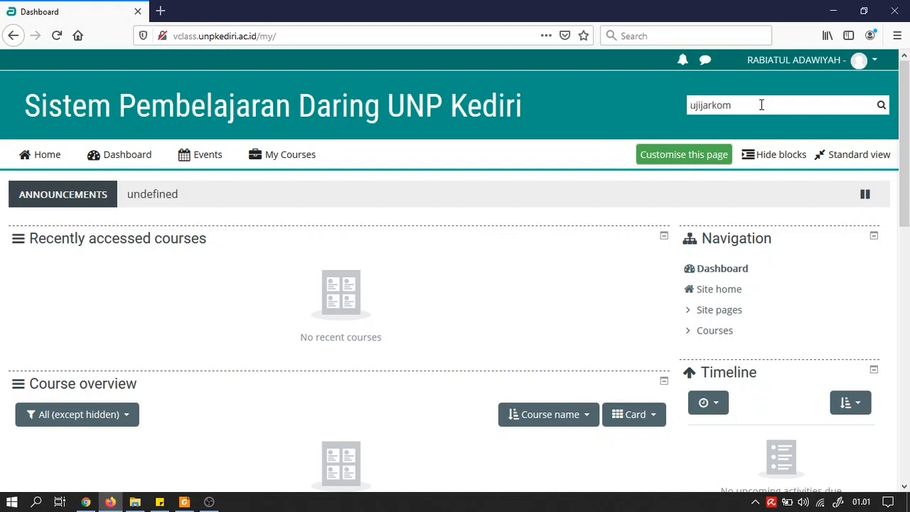
{"action": "key", "text": "Return"}
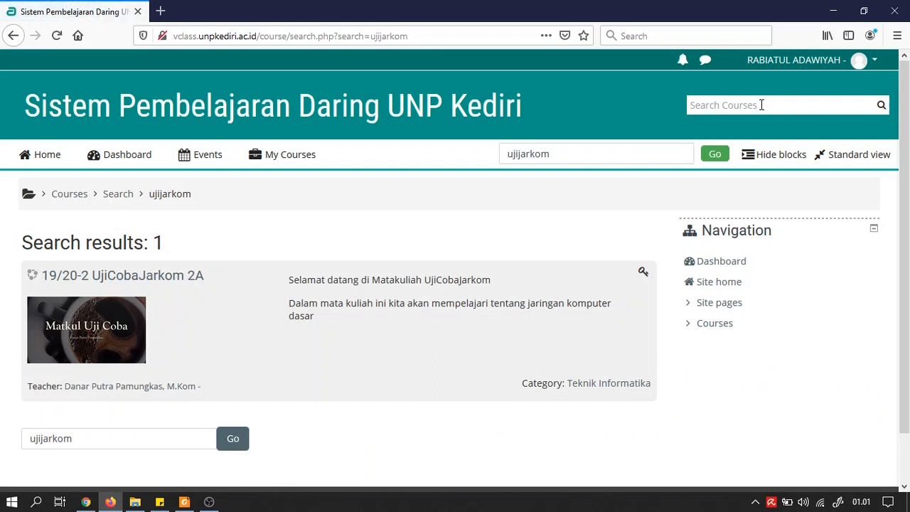
Enrol the second student in 19/20-2 UjiCobaJarkom 2A with the enrolment key, then end the tour.
{"action": "left_click", "coordinate": [121, 283]}
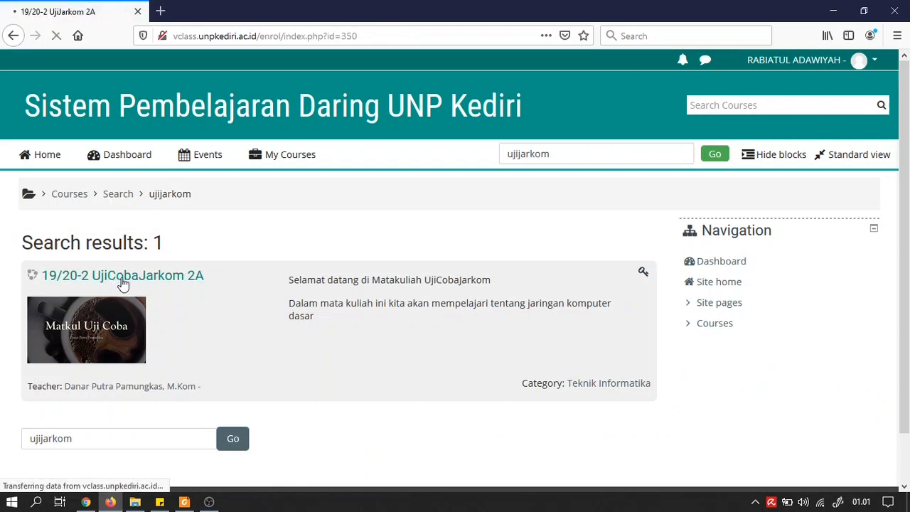
{"action": "scroll", "coordinate": [138, 279], "scroll_direction": "down", "scroll_amount": 3}
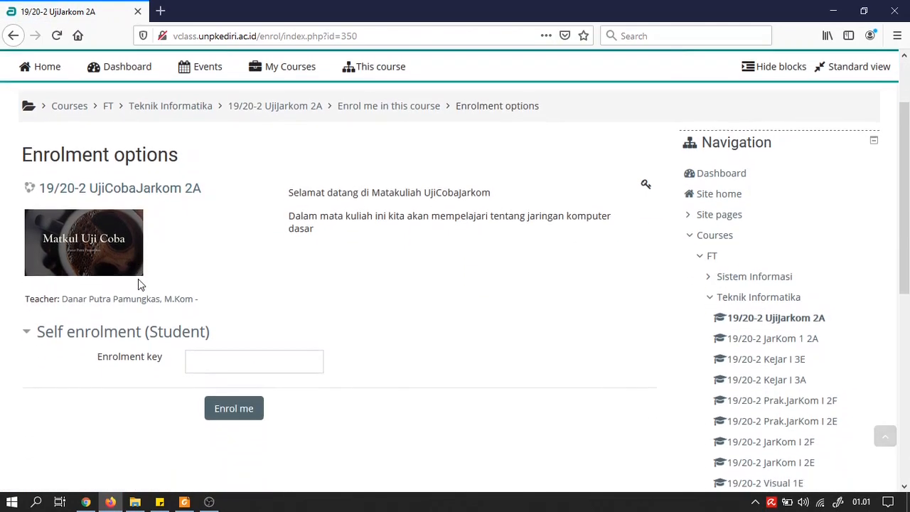
{"action": "left_click", "coordinate": [227, 284]}
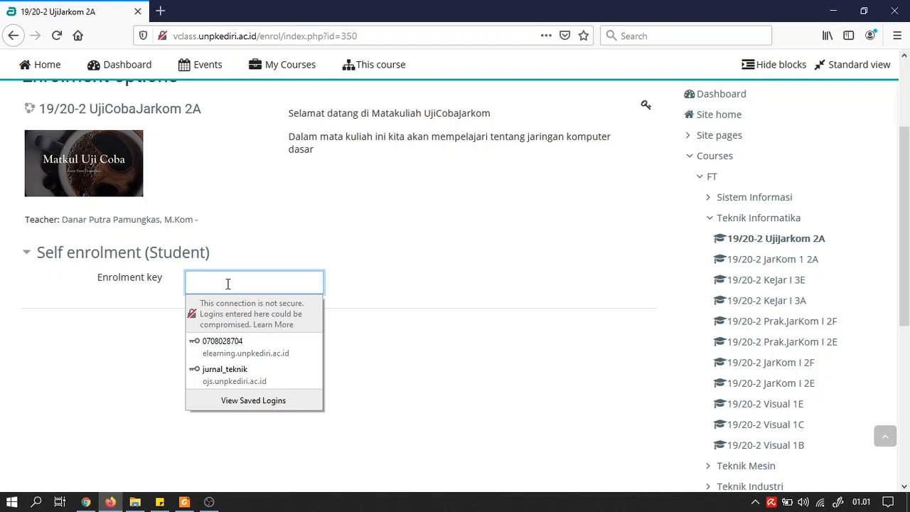
{"action": "type", "text": "•••"}
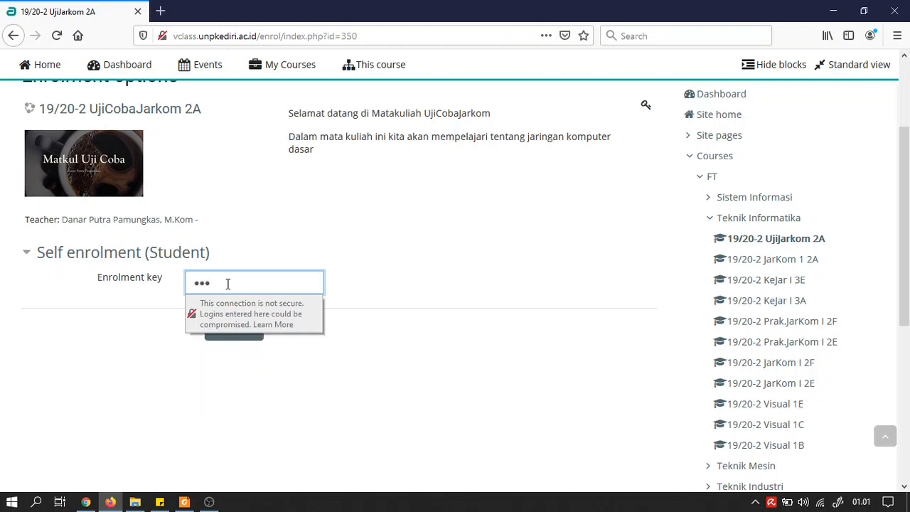
{"action": "key", "text": "BackSpace"}
{"action": "key", "text": "BackSpace"}
{"action": "key", "text": "BackSpace"}
{"action": "type", "text": "•••••••"}
{"action": "key", "text": "Return"}
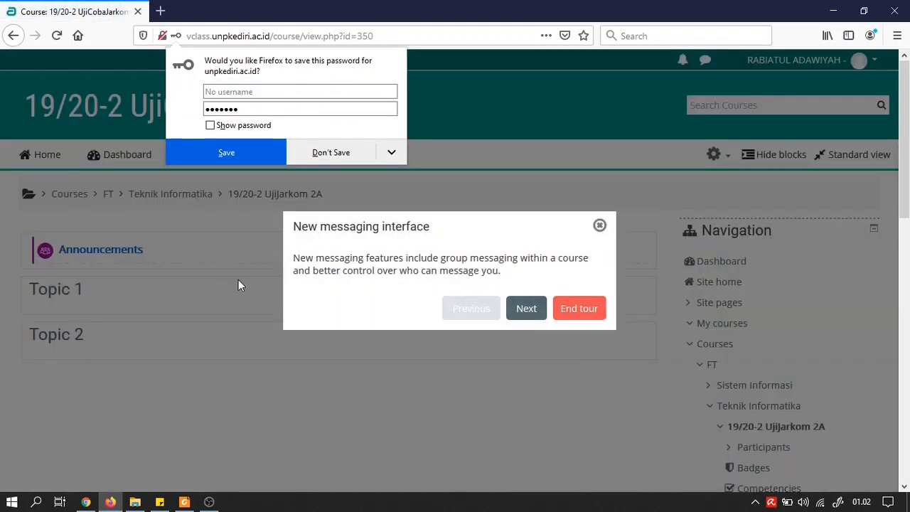
{"action": "left_click", "coordinate": [337, 157]}
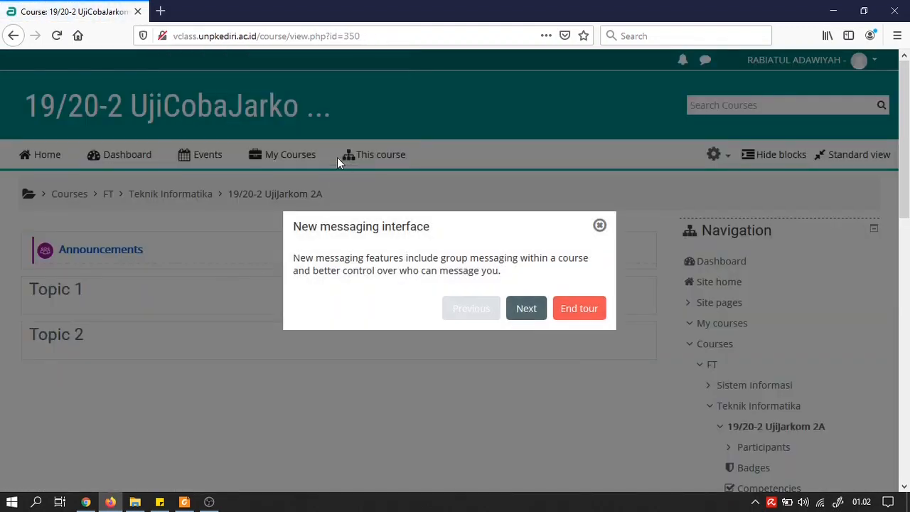
{"action": "left_click", "coordinate": [593, 313]}
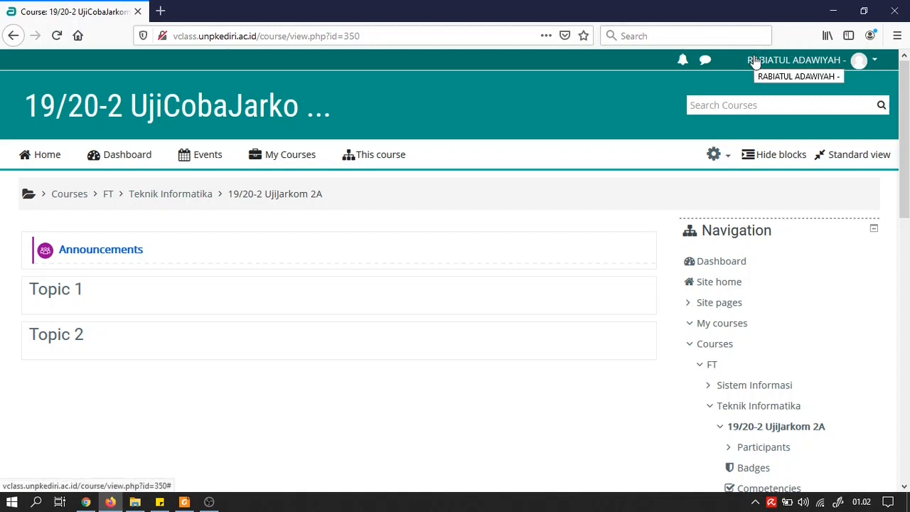
Reload the teacher's Participants list, check all five members, then go to the Dashboard.
{"action": "left_click", "coordinate": [835, 16]}
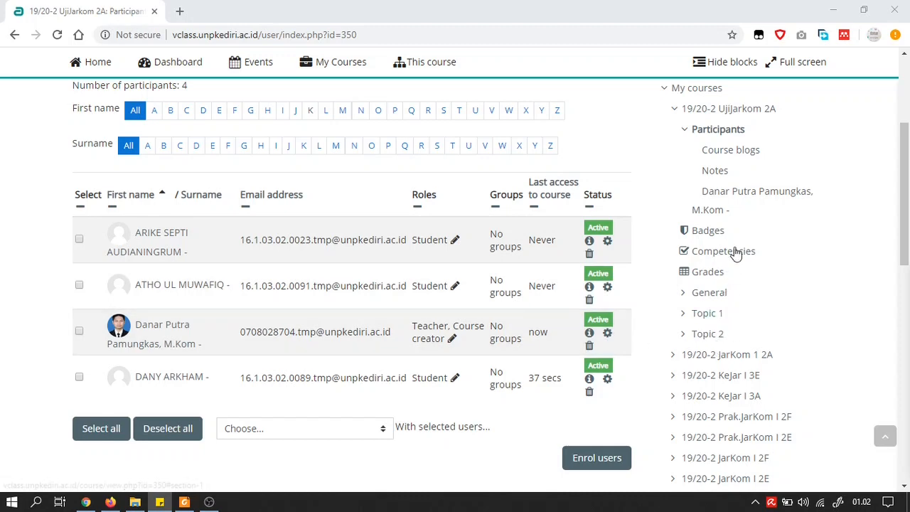
{"action": "scroll", "coordinate": [739, 246], "scroll_direction": "up", "scroll_amount": 1}
{"action": "left_click", "coordinate": [734, 203]}
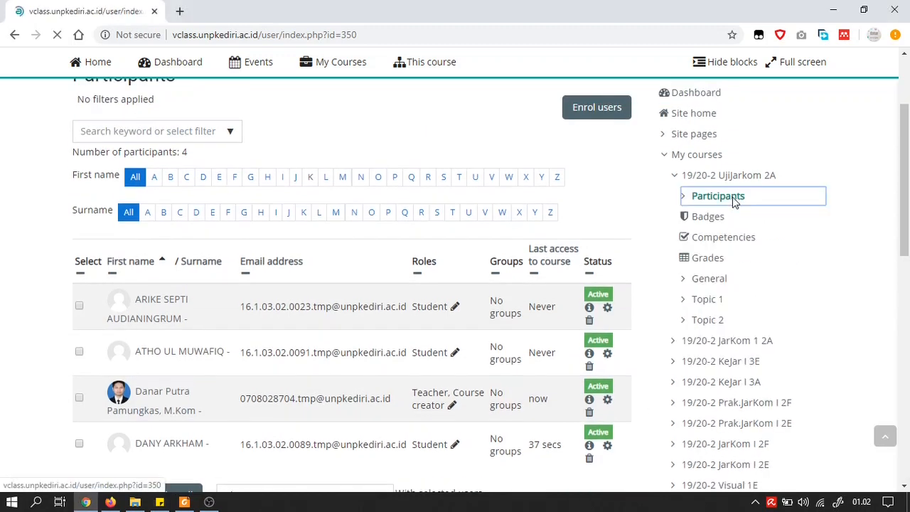
{"action": "scroll", "coordinate": [403, 266], "scroll_direction": "down", "scroll_amount": 1}
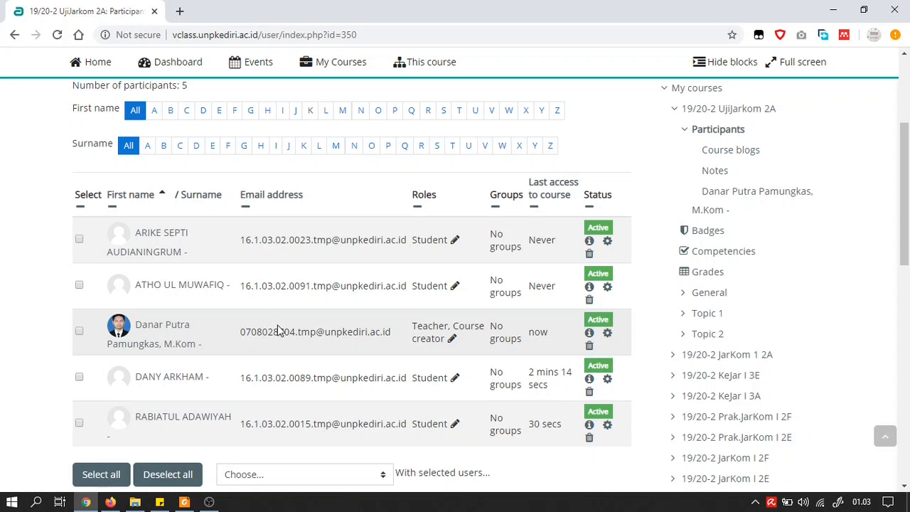
{"action": "scroll", "coordinate": [278, 330], "scroll_direction": "up", "scroll_amount": 1}
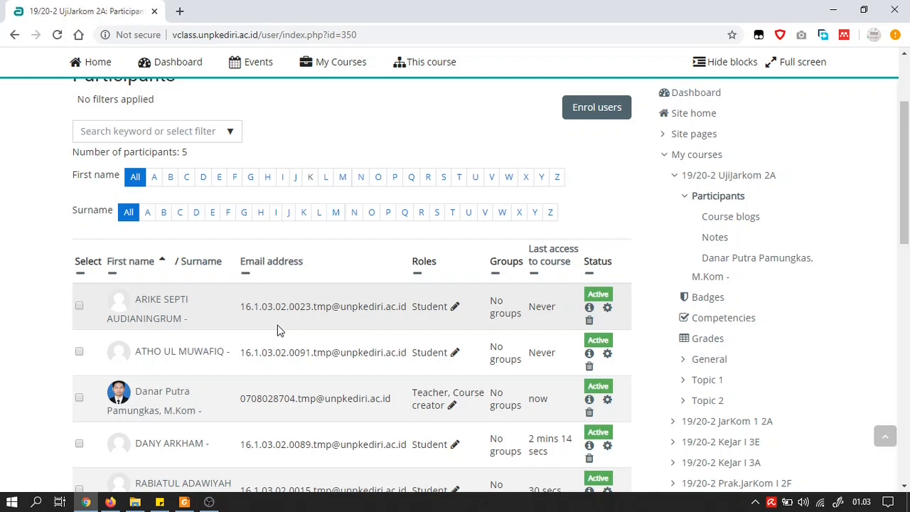
{"action": "scroll", "coordinate": [278, 331], "scroll_direction": "down", "scroll_amount": 1}
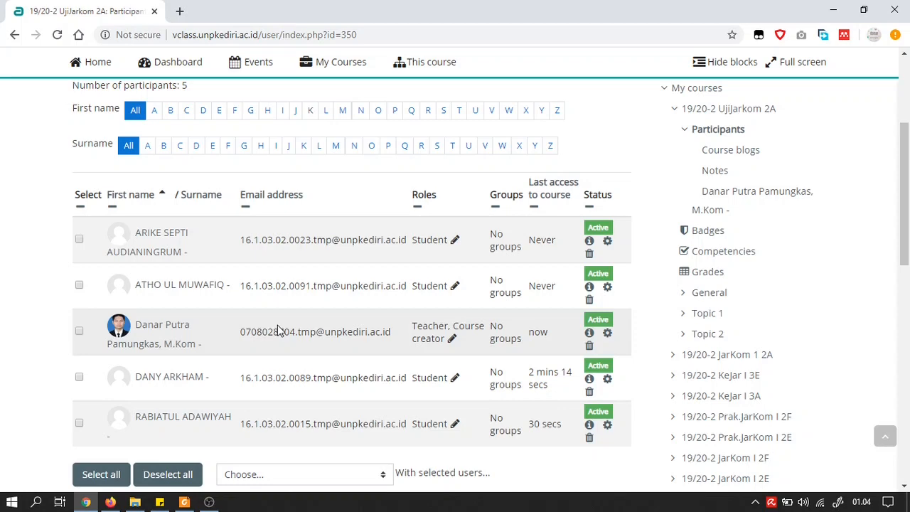
{"action": "scroll", "coordinate": [277, 332], "scroll_direction": "up", "scroll_amount": 4}
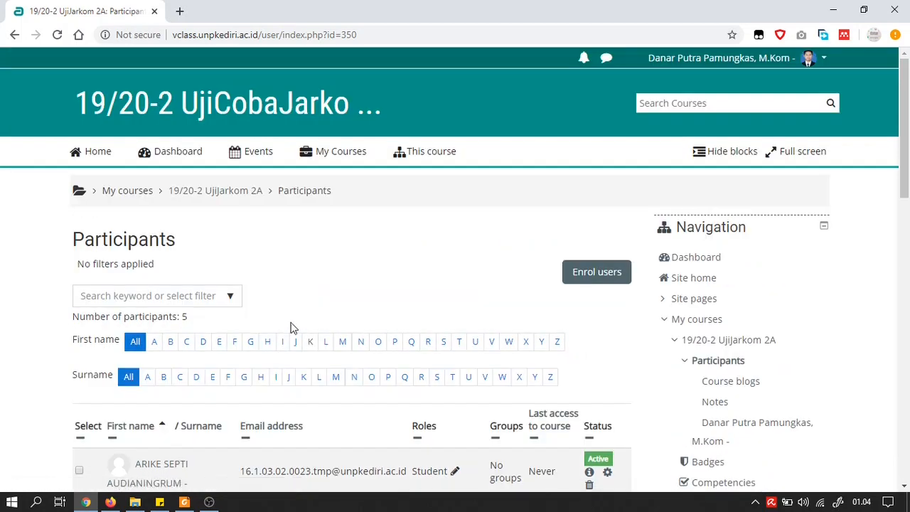
{"action": "left_click", "coordinate": [707, 262]}
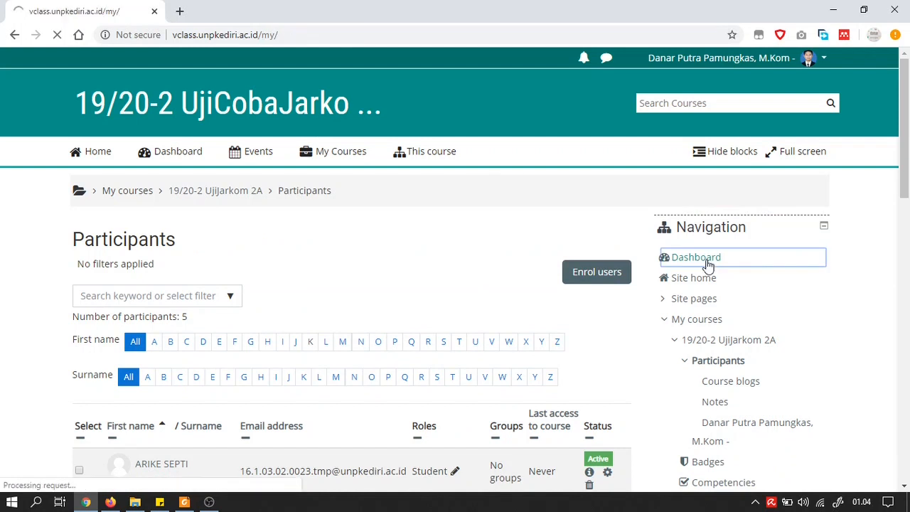